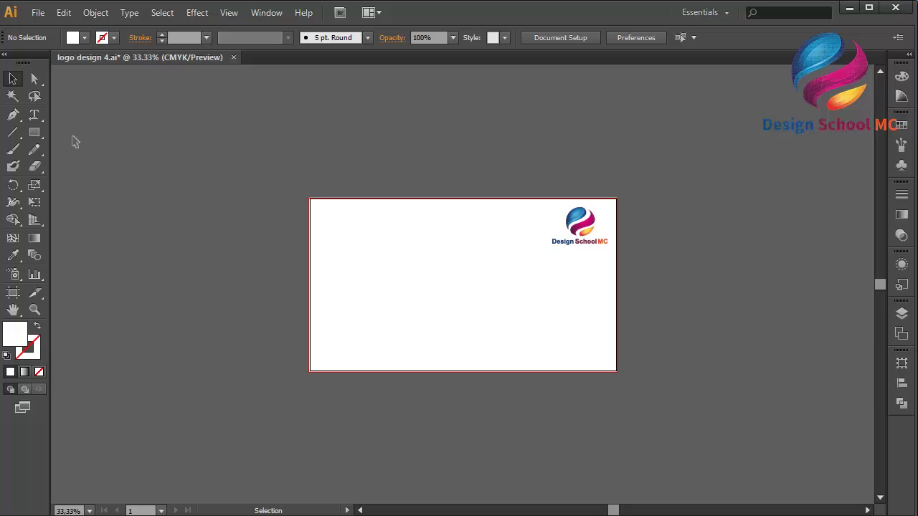
Add the point text "Text", enlarge it to about 517 pt, and place it across the middle of the artboard.
{"action": "left_click", "coordinate": [34, 115]}
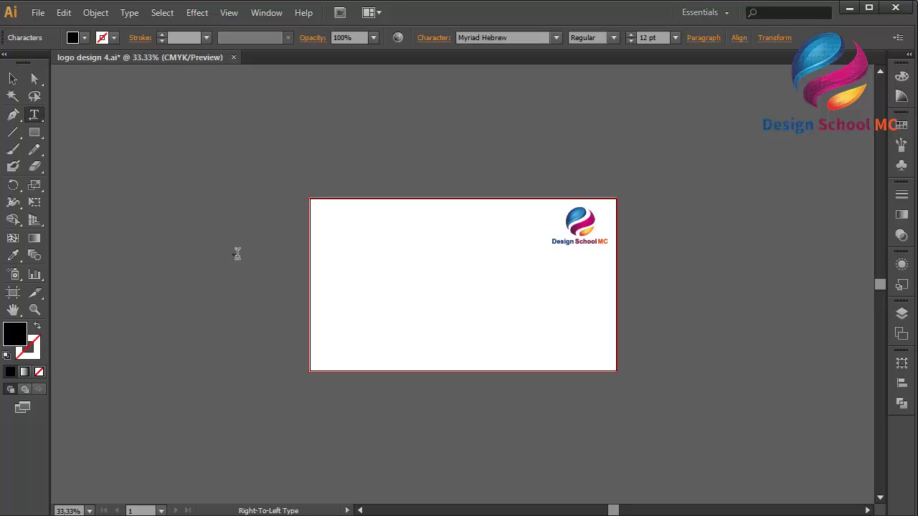
{"action": "left_click", "coordinate": [236, 254]}
{"action": "left_click_drag", "start_coordinate": [243, 256], "coordinate": [721, 311]}
{"action": "left_click", "coordinate": [188, 182]}
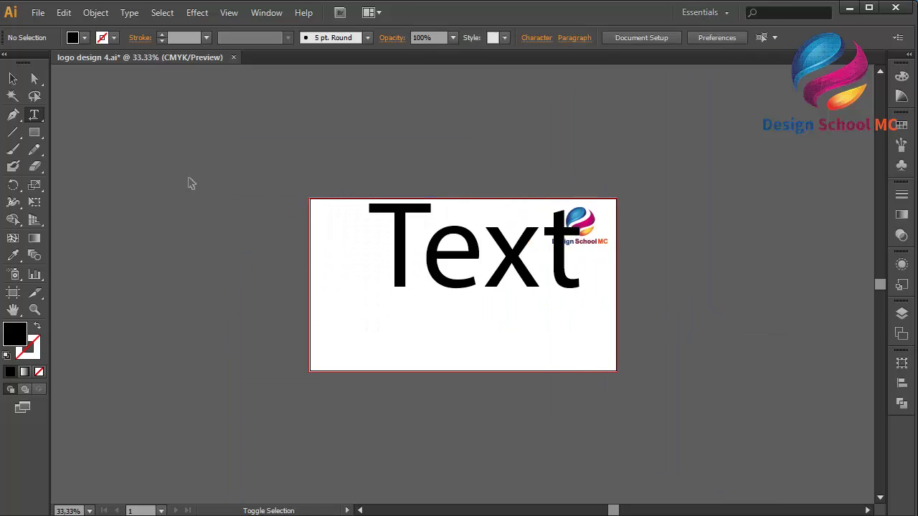
{"action": "key", "text": "v"}
{"action": "left_click_drag", "start_coordinate": [492, 272], "coordinate": [484, 322]}
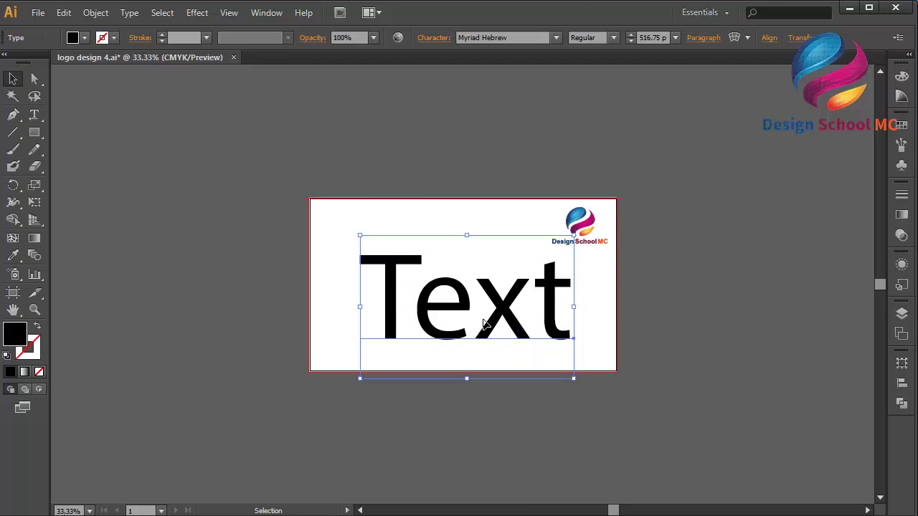
Set the font of the text to Gadugi in the Bold style.
{"action": "left_click", "coordinate": [557, 37]}
{"action": "scroll", "coordinate": [585, 79], "scroll_direction": "up", "scroll_amount": 15}
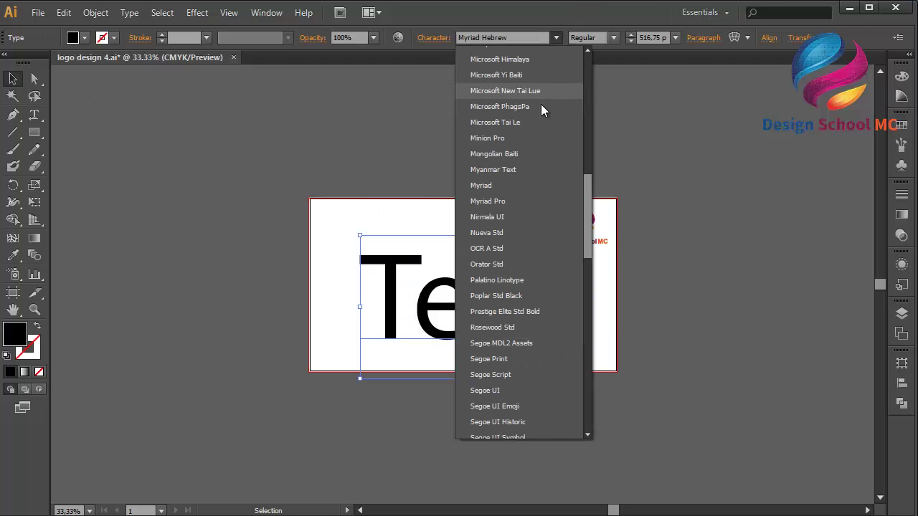
{"action": "left_click", "coordinate": [541, 108]}
{"action": "left_click", "coordinate": [538, 36]}
{"action": "key", "text": "Down"}
{"action": "key", "text": "Up"}
{"action": "key", "text": "Up"}
{"action": "key", "text": "Up"}
{"action": "key", "text": "Up"}
{"action": "key", "text": "Up"}
{"action": "key", "text": "Up"}
{"action": "key", "text": "Up"}
{"action": "key", "text": "Up"}
{"action": "key", "text": "Up"}
{"action": "key", "text": "Up"}
{"action": "key", "text": "Up"}
{"action": "key", "text": "Up"}
{"action": "key", "text": "Down"}
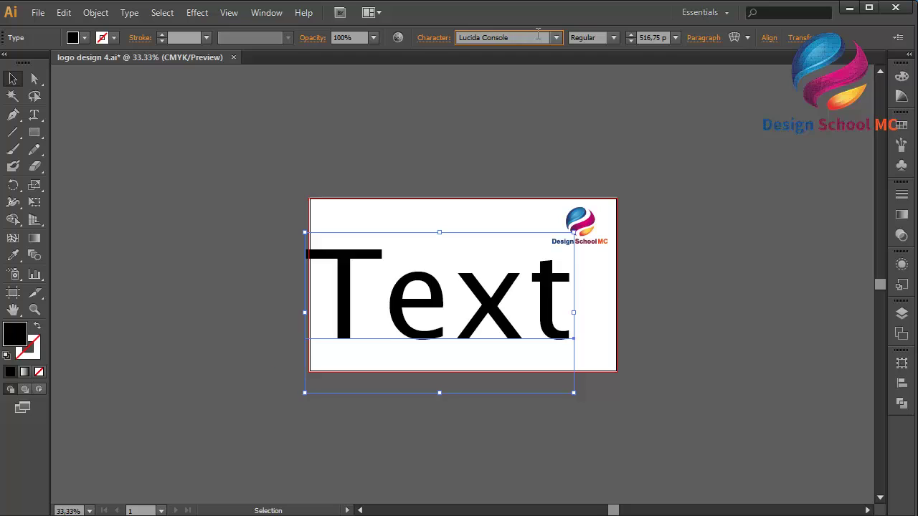
{"action": "key", "text": "Up"}
{"action": "key", "text": "Down"}
{"action": "key", "text": "Down"}
{"action": "key", "text": "Up"}
{"action": "key", "text": "Up"}
{"action": "key", "text": "Up"}
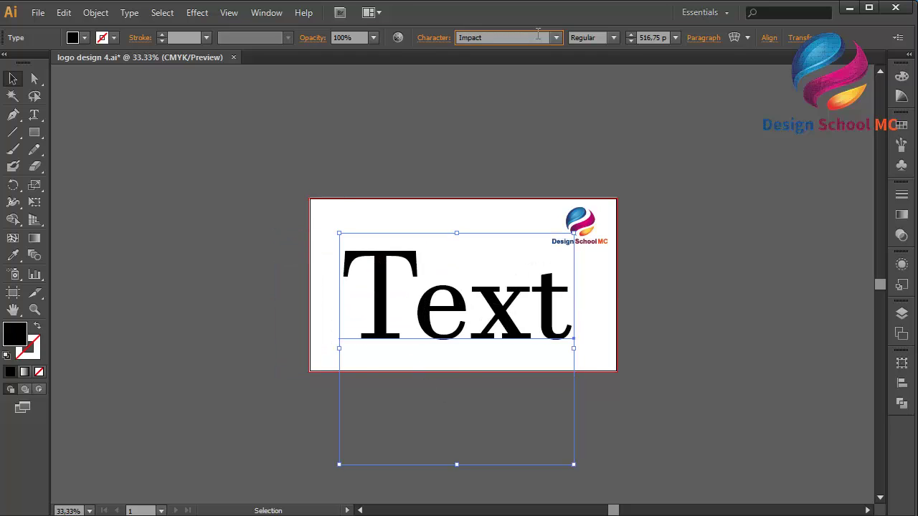
{"action": "key", "text": "Down"}
{"action": "key", "text": "Down"}
{"action": "key", "text": "Down"}
{"action": "key", "text": "Up"}
{"action": "key", "text": "Up"}
{"action": "key", "text": "Down"}
{"action": "key", "text": "Up"}
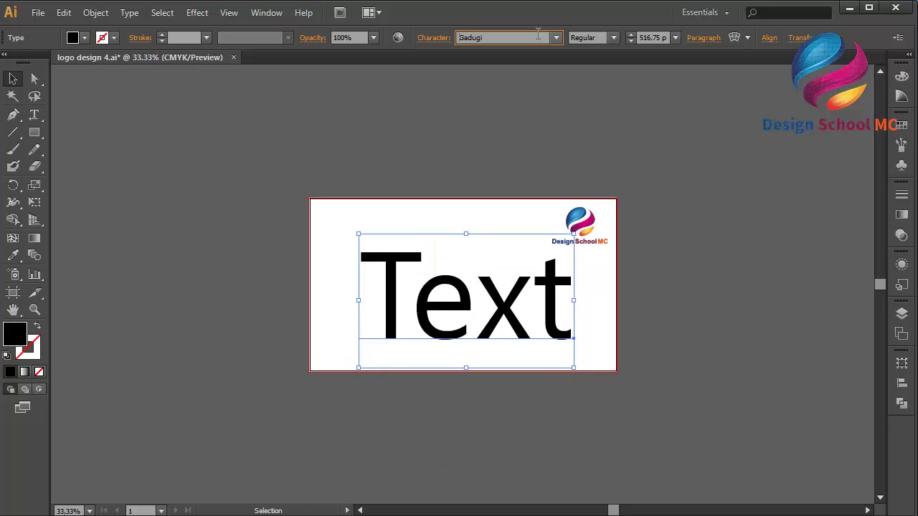
{"action": "left_click", "coordinate": [614, 37]}
{"action": "left_click", "coordinate": [588, 69]}
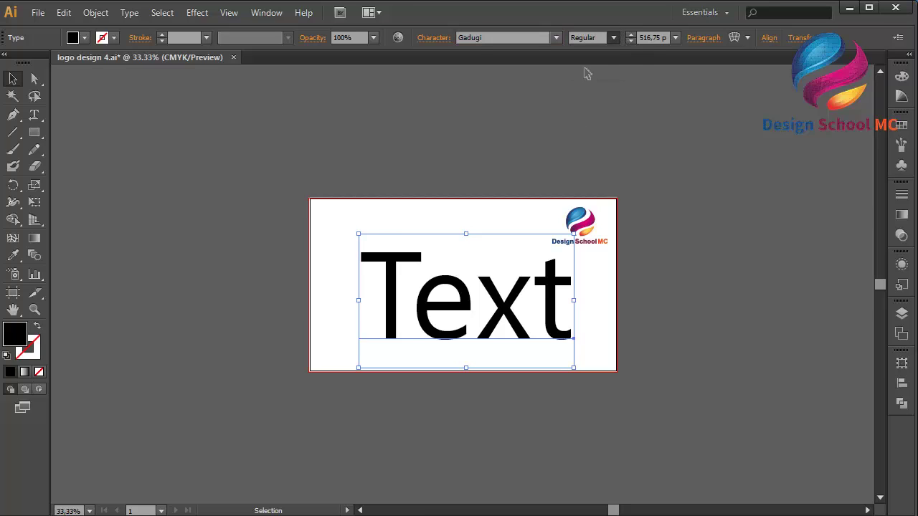
Replace the lowercase letters after the T with "EXT" so the word reads "TEXT".
{"action": "double_click", "coordinate": [394, 262]}
{"action": "left_click_drag", "start_coordinate": [394, 262], "coordinate": [581, 307]}
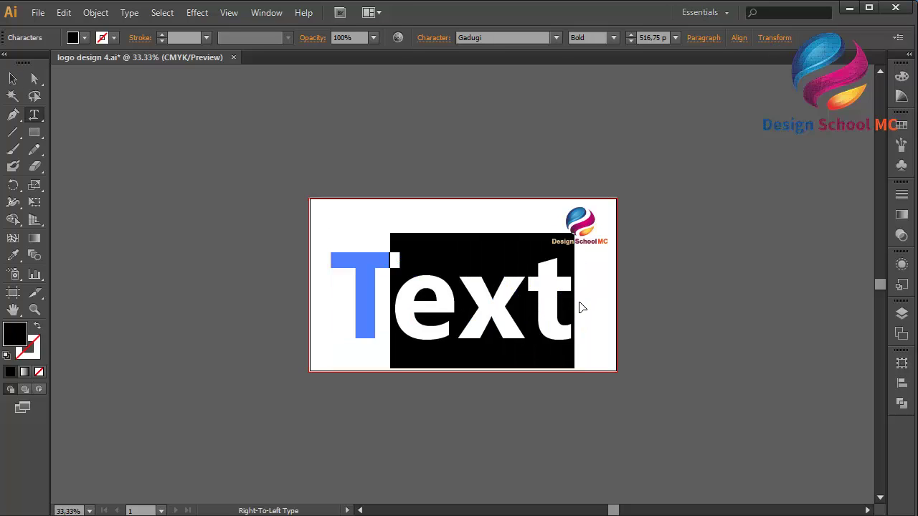
{"action": "type", "text": "E"}
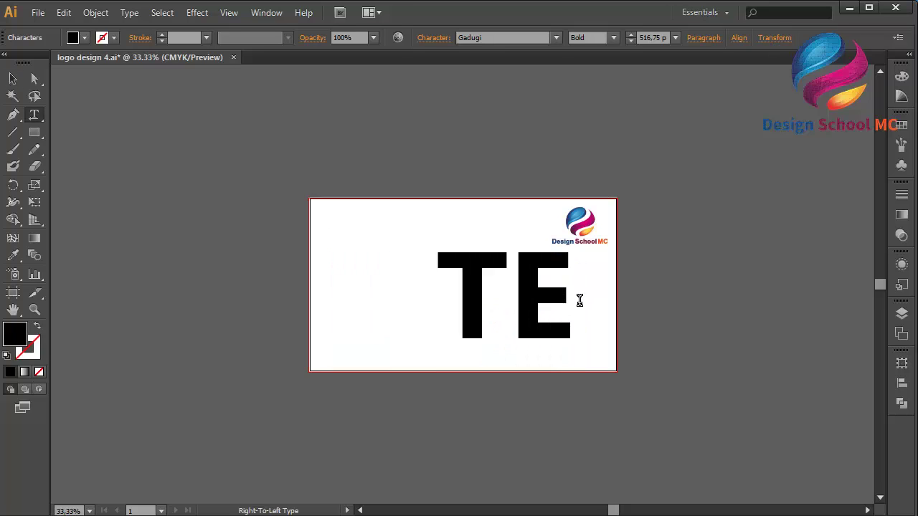
{"action": "type", "text": "XT"}
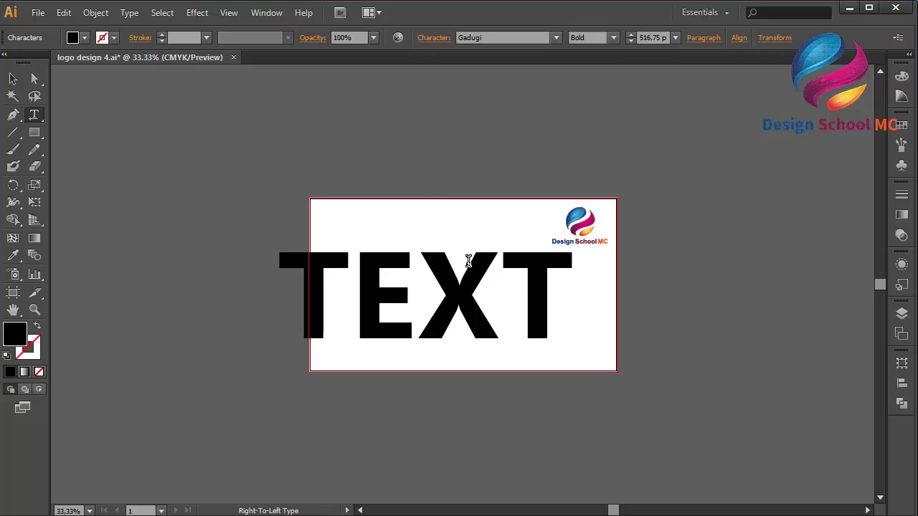
Convert the word TEXT to outlines and scale it down proportionally to fit inside the artboard.
{"action": "left_click", "coordinate": [13, 79]}
{"action": "left_click", "coordinate": [127, 13]}
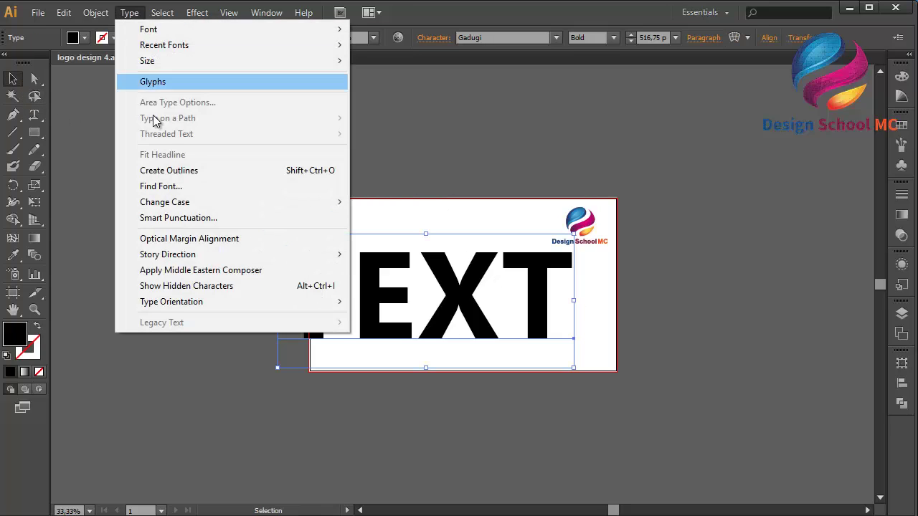
{"action": "left_click", "coordinate": [195, 177]}
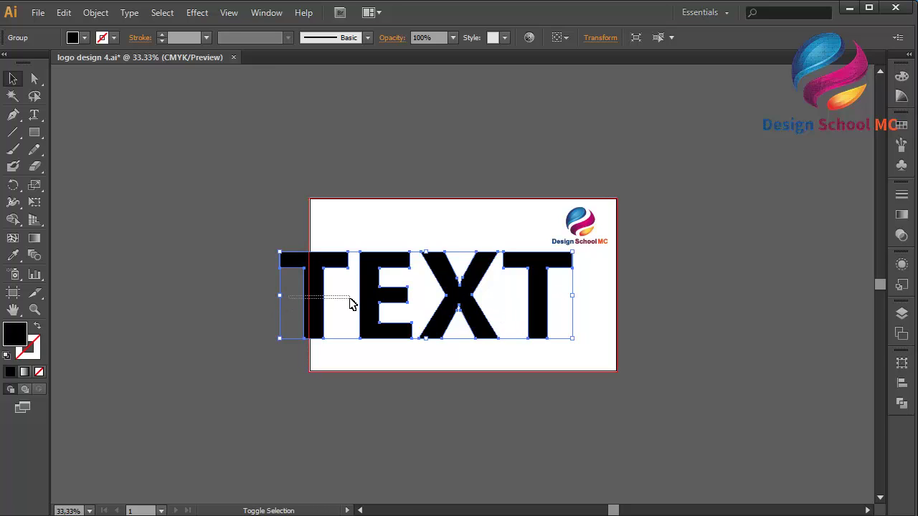
{"action": "left_click_drag", "start_coordinate": [281, 295], "coordinate": [357, 298]}
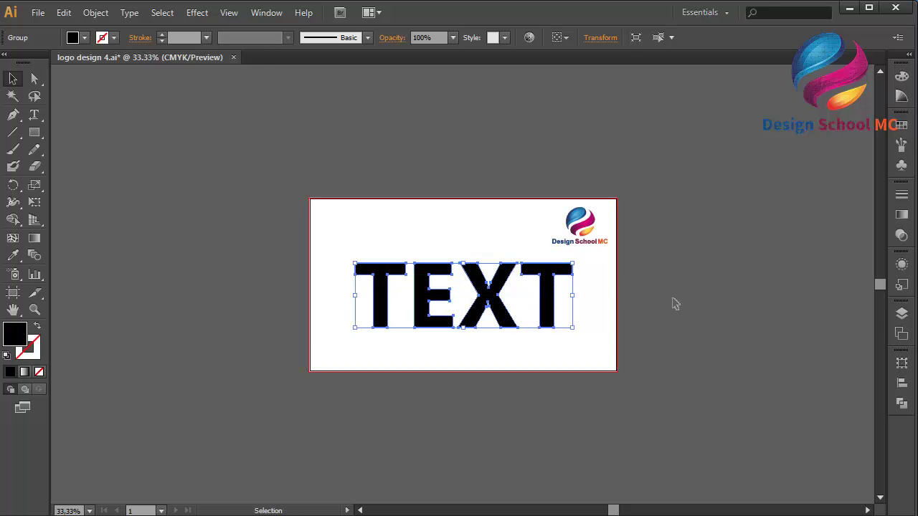
Ungroup the outlined word TEXT into separate letters and clear the selection.
{"action": "left_click", "coordinate": [674, 303]}
{"action": "key", "text": "ctrl+plus"}
{"action": "key", "text": "ctrl+plus"}
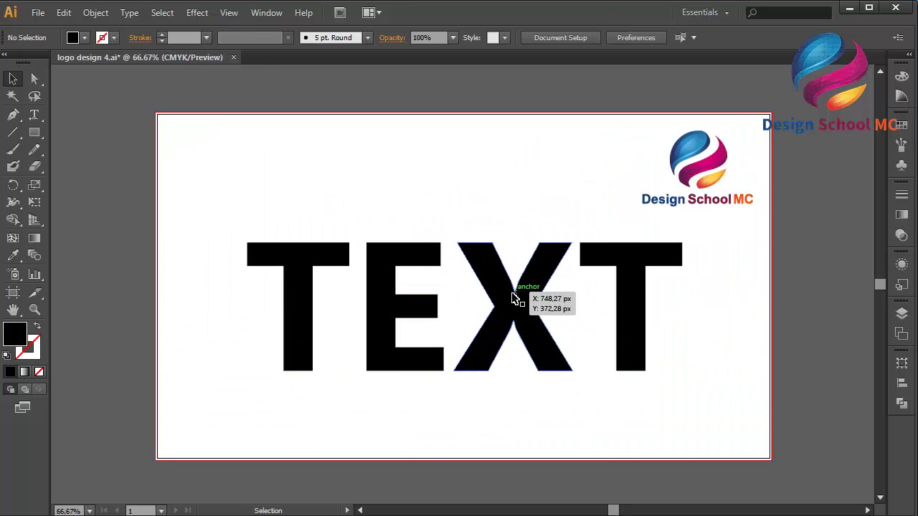
{"action": "left_click", "coordinate": [512, 299]}
{"action": "right_click", "coordinate": [500, 300]}
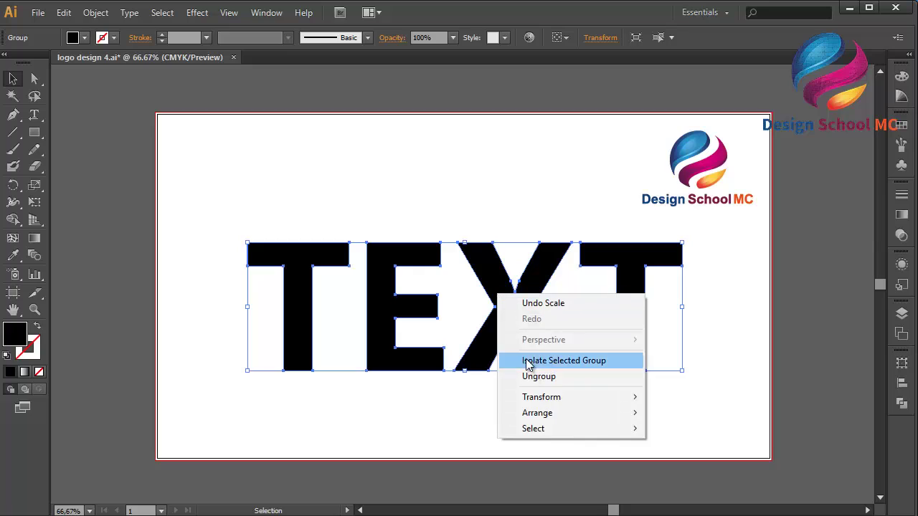
{"action": "left_click", "coordinate": [534, 376]}
{"action": "left_click", "coordinate": [582, 472]}
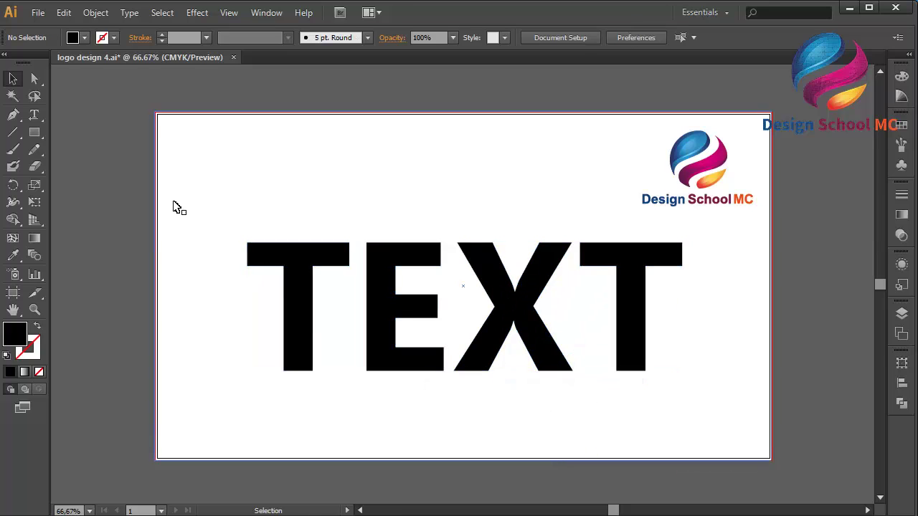
Draw a closed Pen shape covering the X's rising diagonal stroke, extending slightly above its upper right end.
{"action": "left_click", "coordinate": [14, 118]}
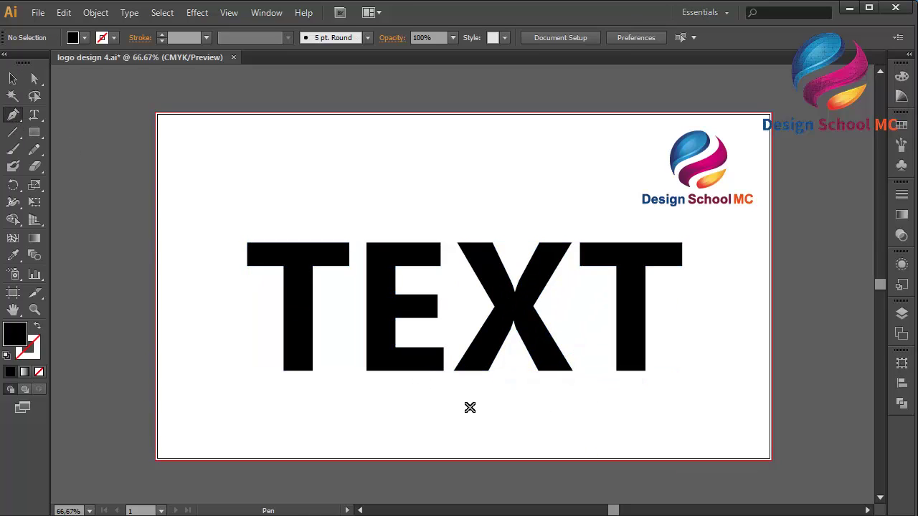
{"action": "left_click", "coordinate": [451, 372]}
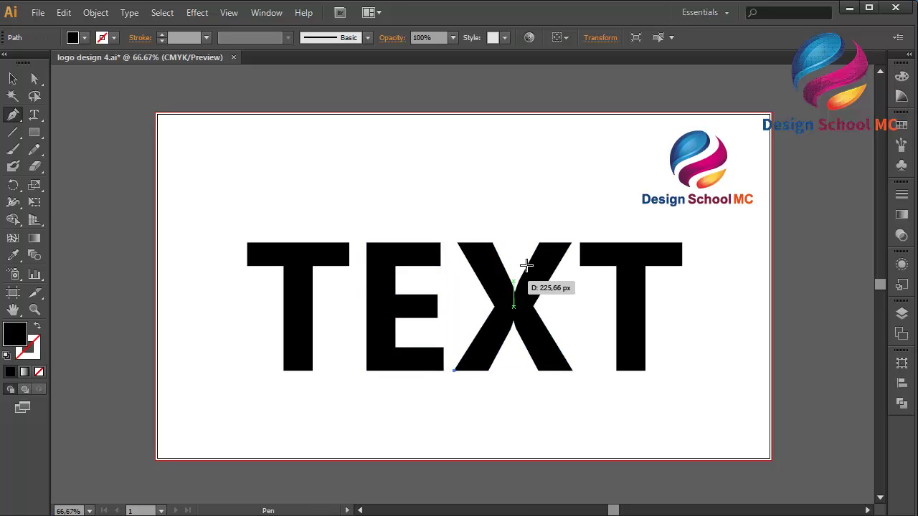
{"action": "left_click", "coordinate": [539, 243]}
{"action": "left_click", "coordinate": [579, 225]}
{"action": "left_click", "coordinate": [571, 242]}
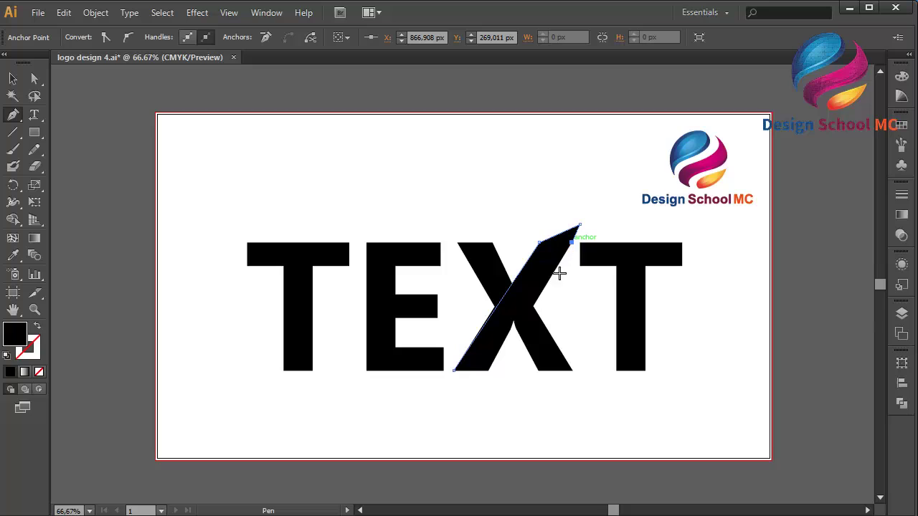
{"action": "left_click", "coordinate": [487, 371]}
{"action": "left_click", "coordinate": [453, 372]}
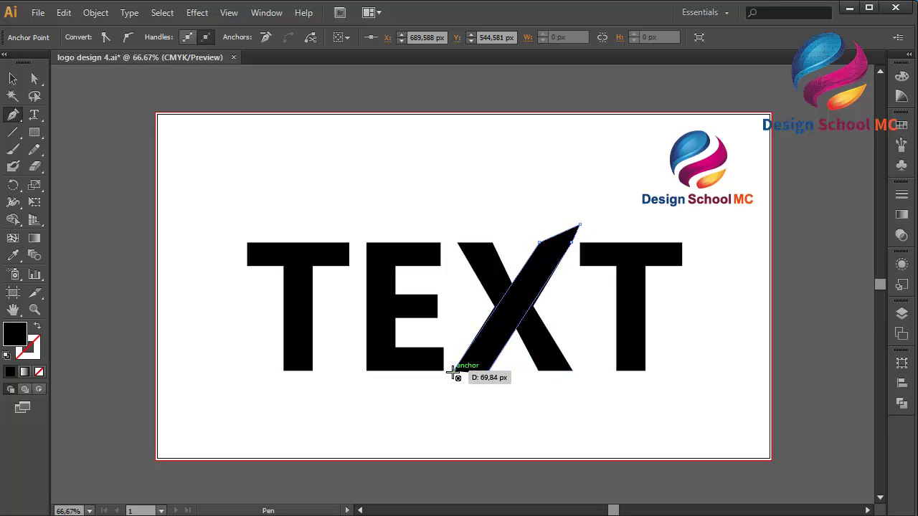
Subtract the diagonal Pen shape from the letter X with Minus Front and deselect the result.
{"action": "left_click", "coordinate": [12, 78]}
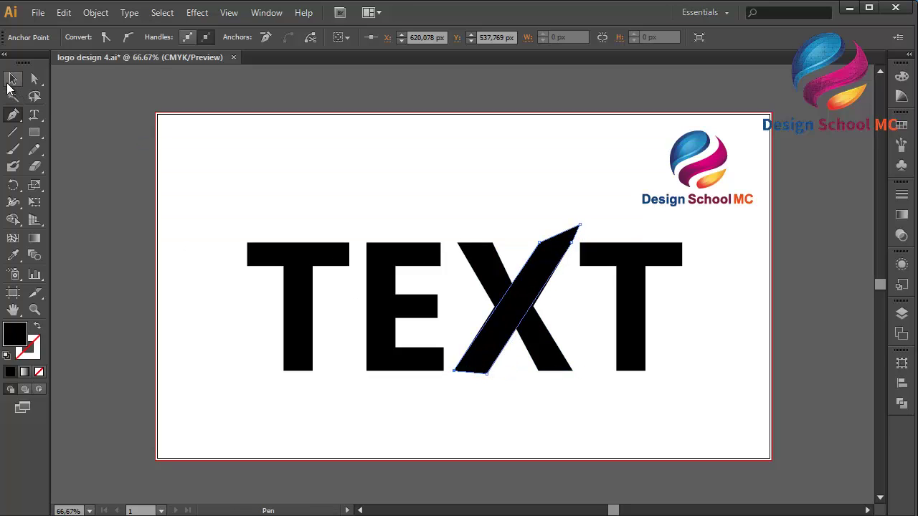
{"action": "left_click", "coordinate": [567, 342], "text": "shift"}
{"action": "left_click", "coordinate": [493, 271], "text": "shift"}
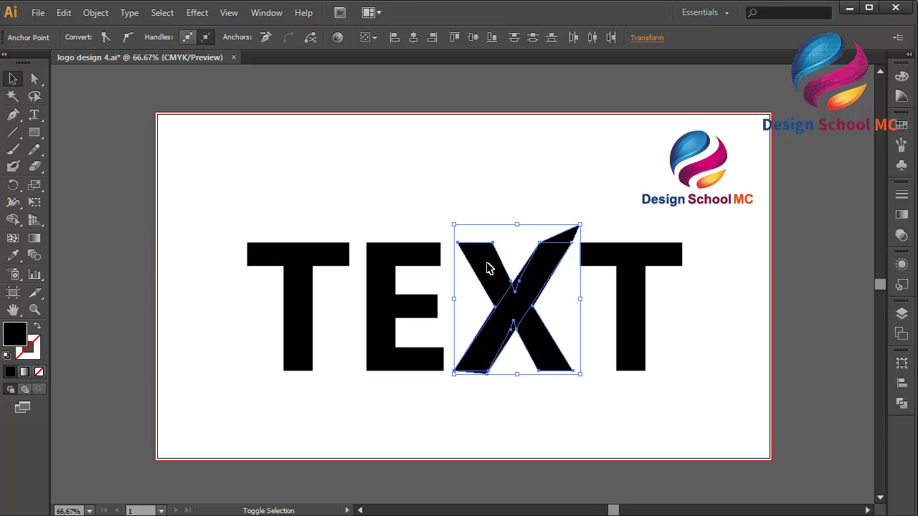
{"action": "left_click", "coordinate": [902, 403]}
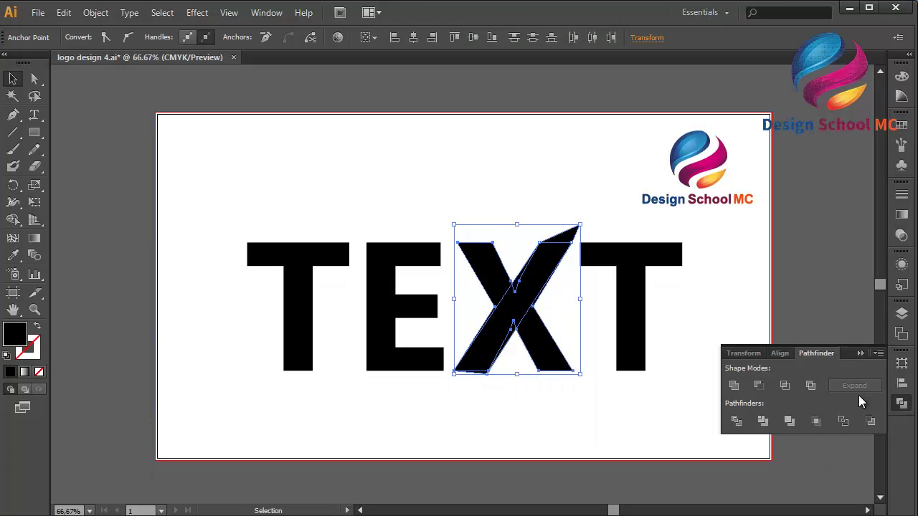
{"action": "left_click", "coordinate": [758, 385]}
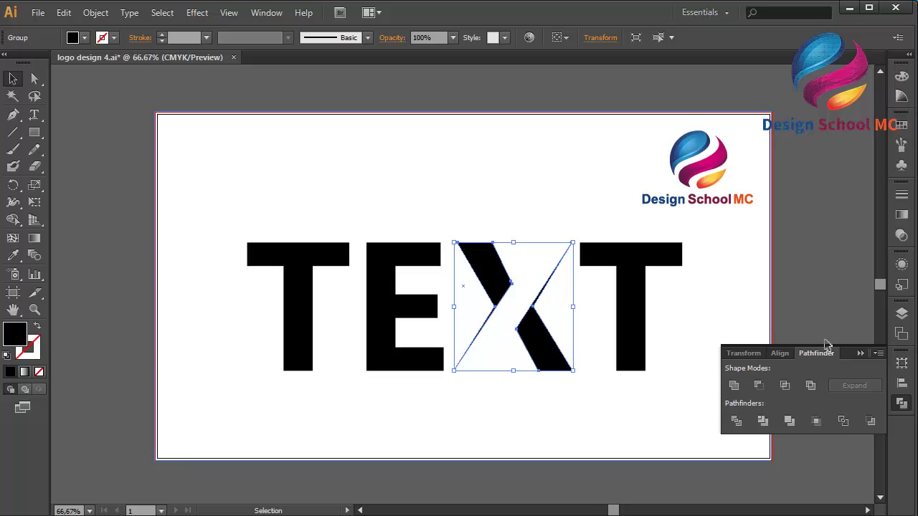
{"action": "left_click", "coordinate": [860, 352]}
{"action": "left_click", "coordinate": [822, 354]}
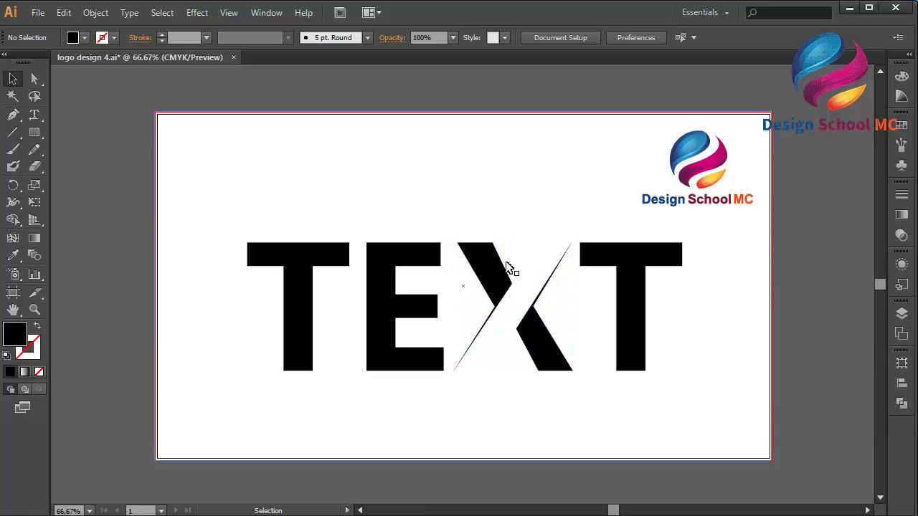
Draw a narrow closed Pen triangle from the X's lower left tip to the inner corner of its upper piece.
{"action": "left_click", "coordinate": [13, 114]}
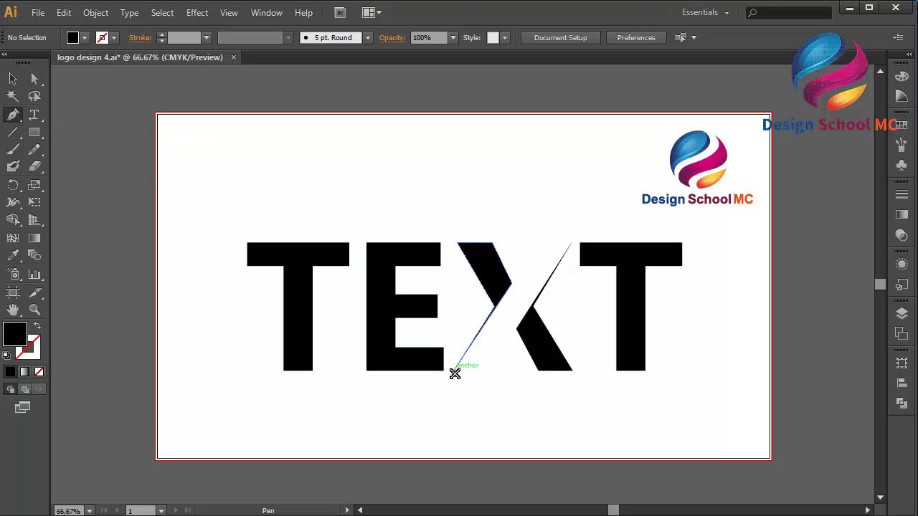
{"action": "left_click", "coordinate": [454, 370]}
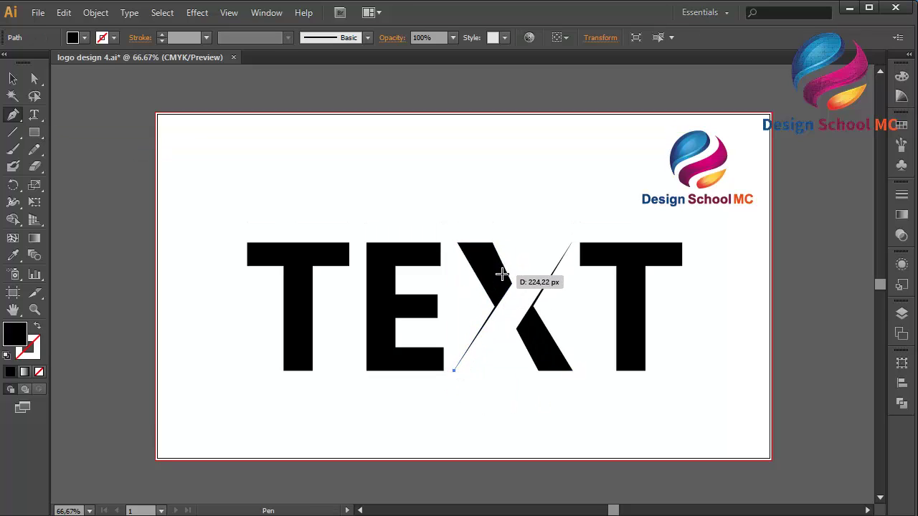
{"action": "left_click", "coordinate": [502, 272]}
{"action": "left_click", "coordinate": [511, 283]}
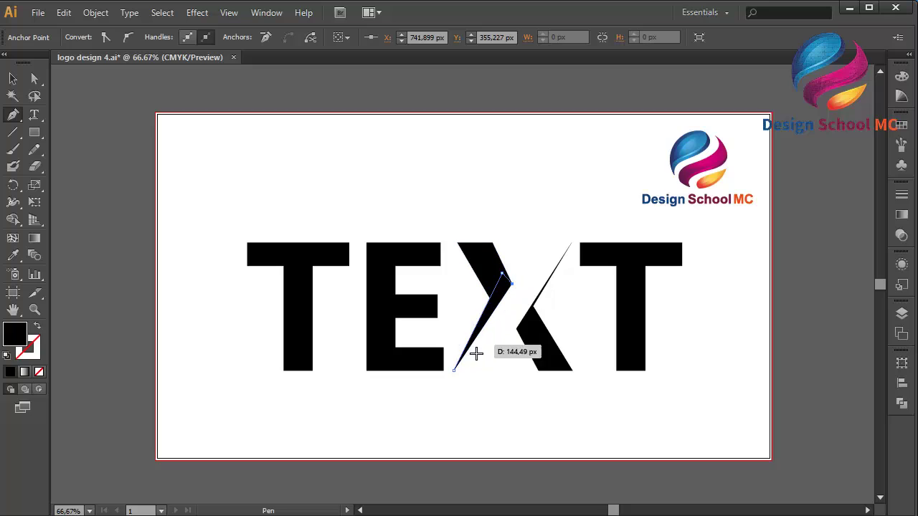
{"action": "left_click", "coordinate": [453, 370]}
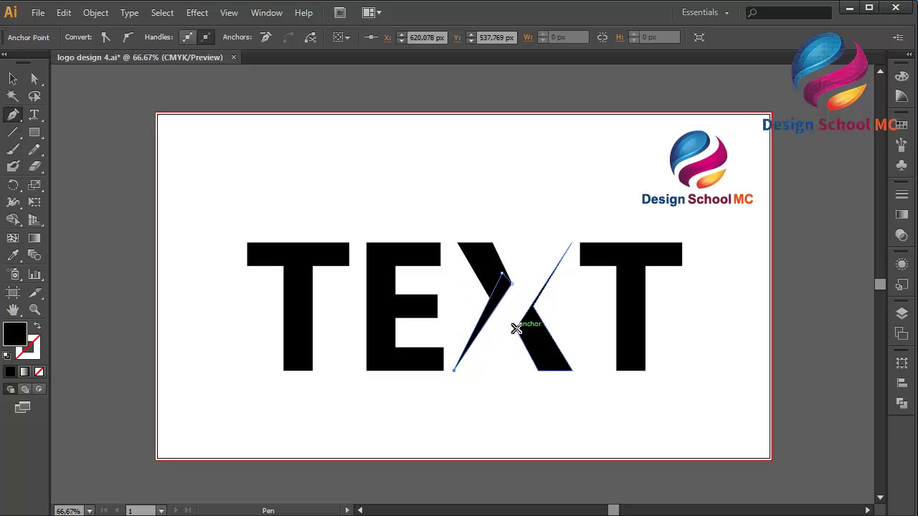
Draw a matching closed Pen triangle from the inner corner of the X's lower piece to its upper right tip.
{"action": "left_click", "coordinate": [516, 330]}
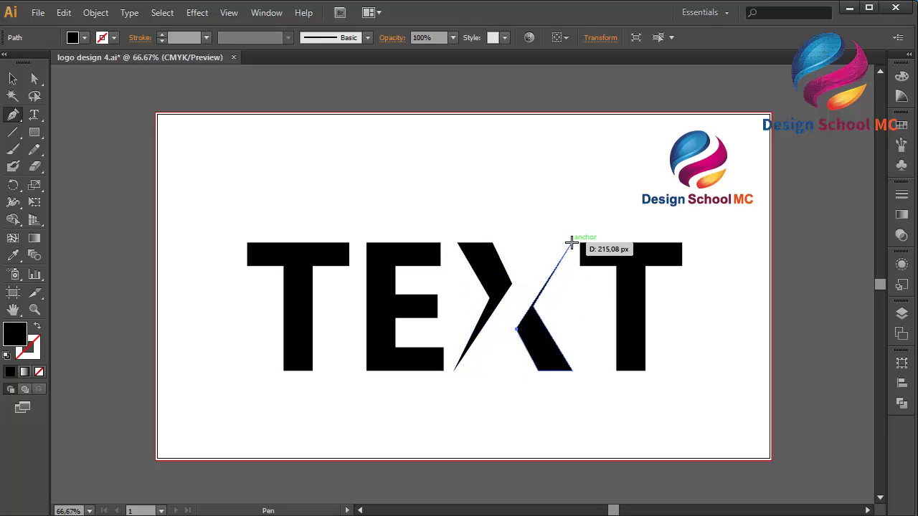
{"action": "left_click", "coordinate": [571, 243]}
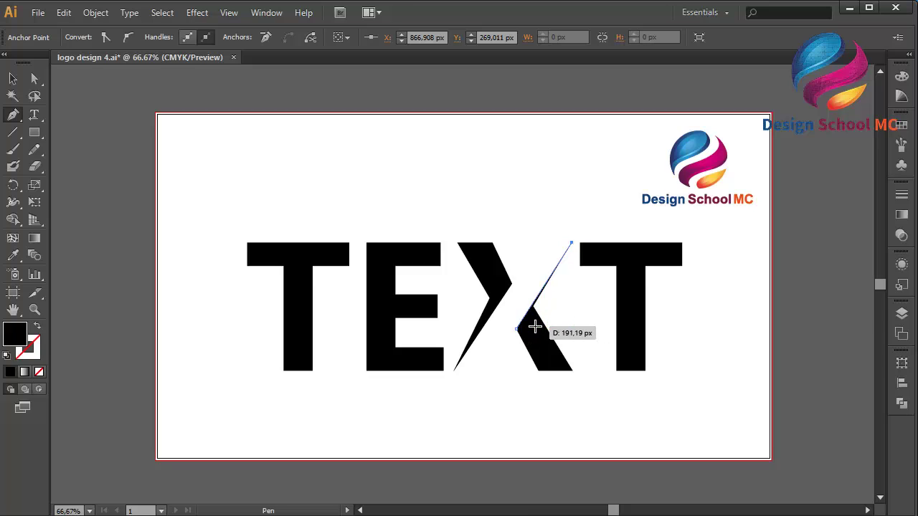
{"action": "left_click", "coordinate": [534, 327]}
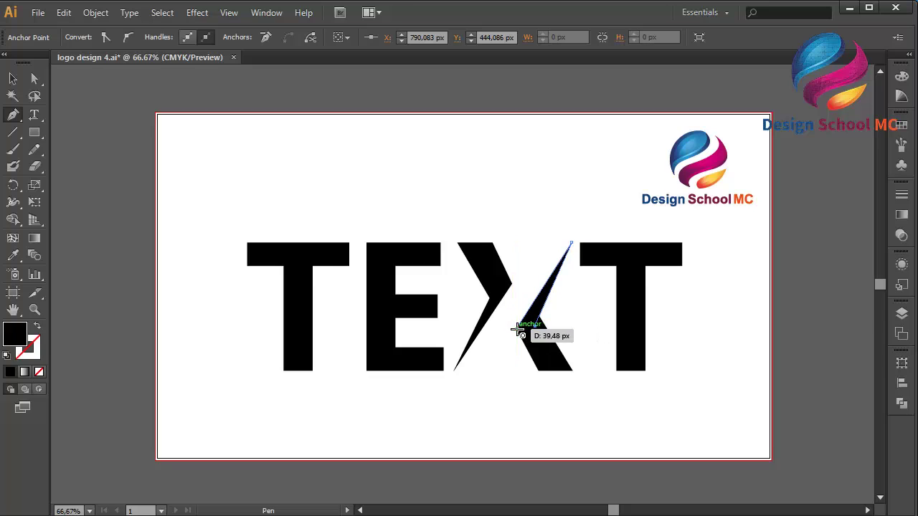
{"action": "left_click", "coordinate": [516, 329]}
Select the X's two pieces together with both narrow triangles and group them into a single object.
{"action": "left_click", "coordinate": [12, 78]}
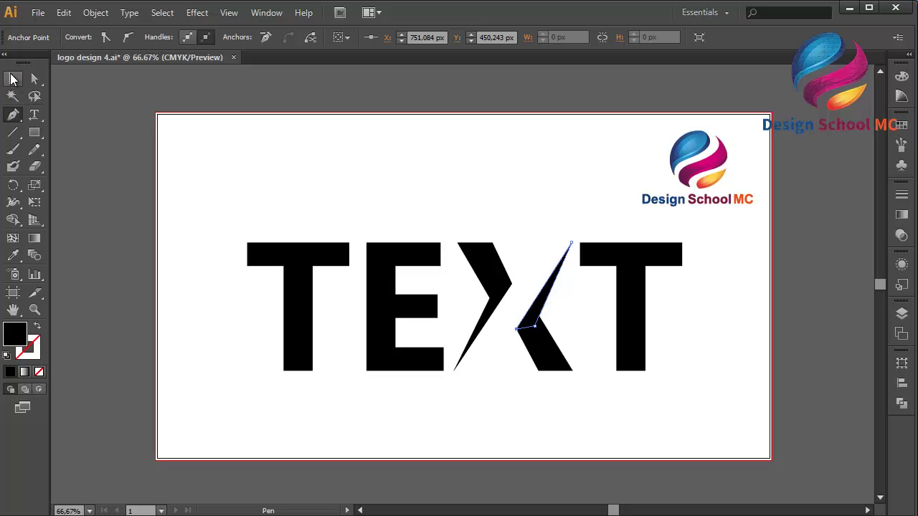
{"action": "left_click", "coordinate": [525, 272]}
{"action": "left_click", "coordinate": [483, 273]}
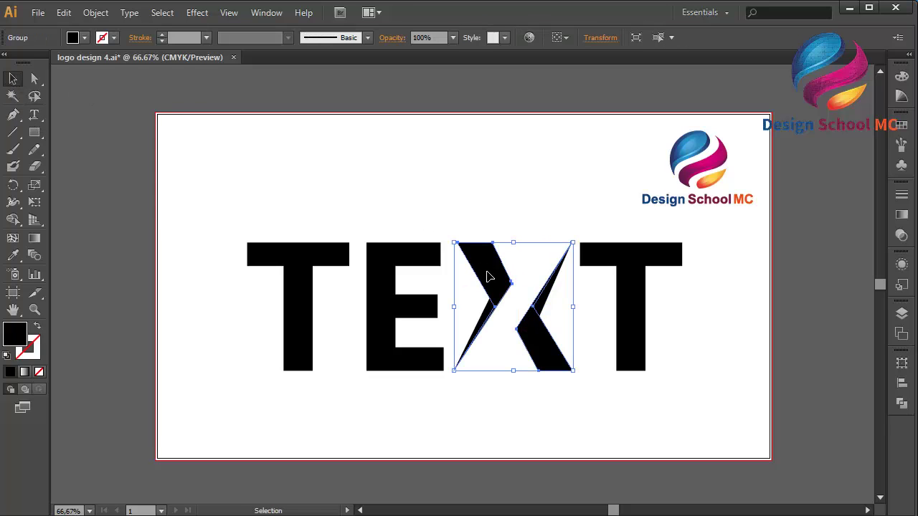
{"action": "left_click", "coordinate": [494, 315], "text": "shift"}
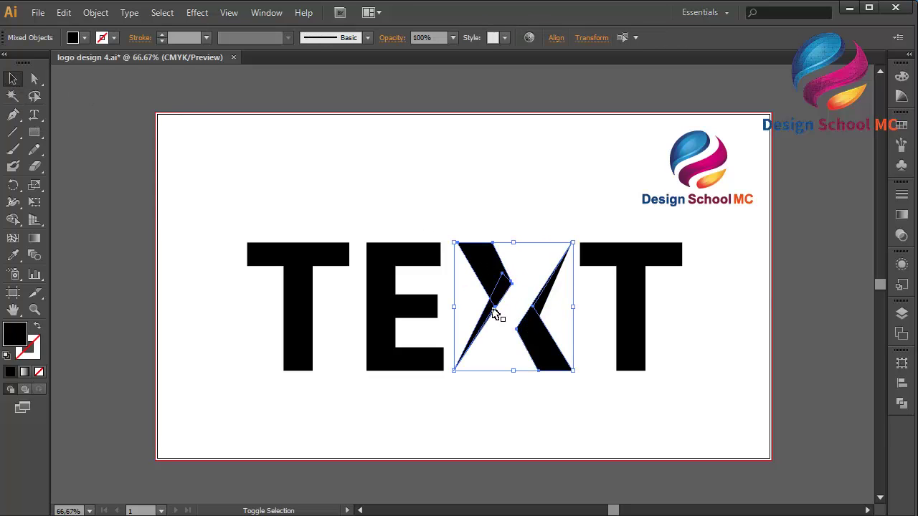
{"action": "right_click", "coordinate": [547, 296]}
{"action": "left_click", "coordinate": [599, 367]}
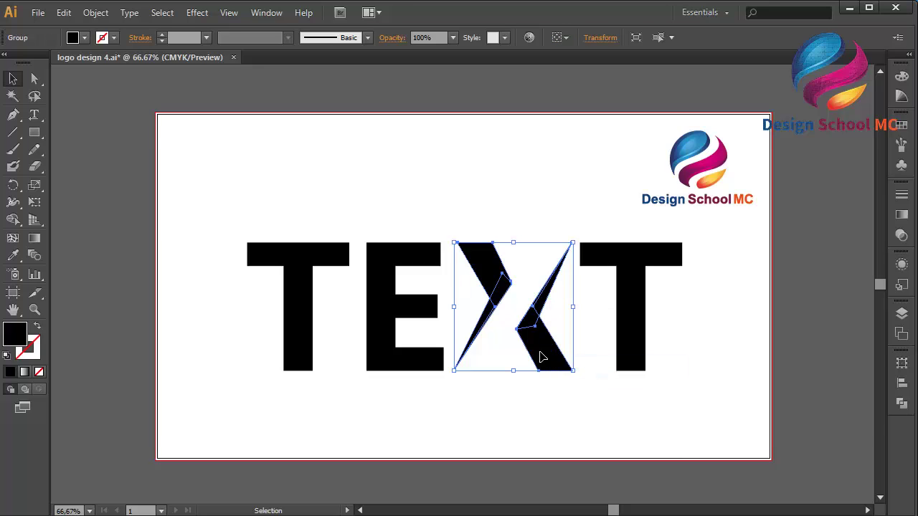
Nudge the last letter T to the right to widen its gap from the X.
{"action": "left_click", "coordinate": [629, 318]}
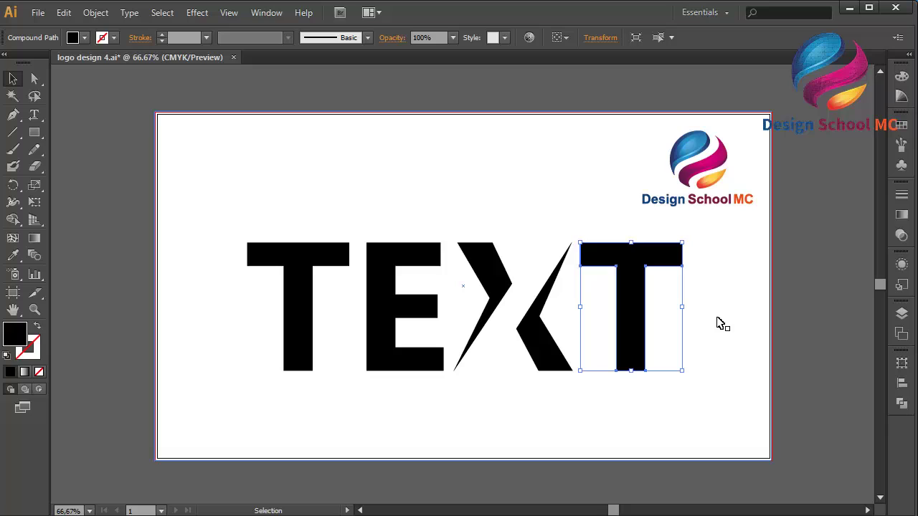
{"action": "key", "text": "Right"}
{"action": "key", "text": "Right"}
{"action": "key", "text": "Right"}
{"action": "key", "text": "Right"}
{"action": "key", "text": "Right"}
{"action": "key", "text": "Right"}
{"action": "key", "text": "Right"}
{"action": "key", "text": "Right"}
{"action": "key", "text": "Right"}
{"action": "key", "text": "Right"}
{"action": "key", "text": "Right"}
{"action": "key", "text": "Right"}
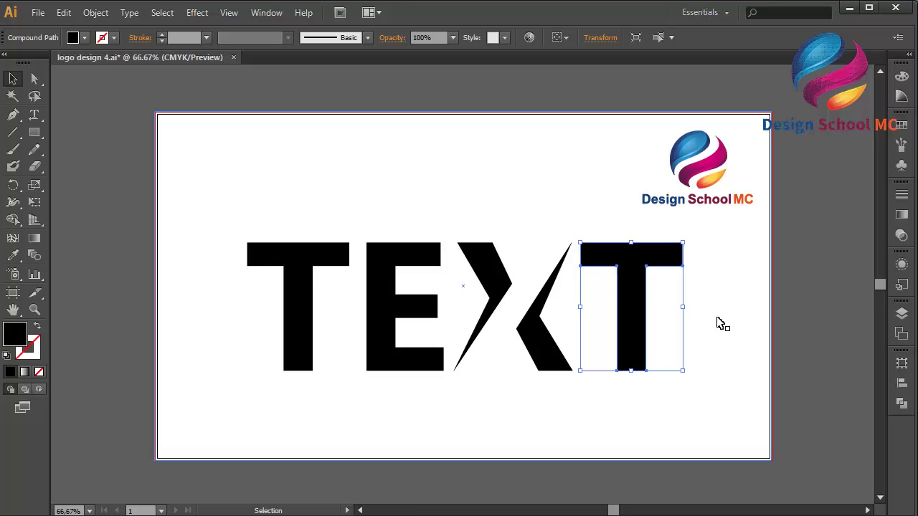
{"action": "key", "text": "Right"}
{"action": "key", "text": "Right"}
{"action": "key", "text": "Right"}
{"action": "key", "text": "Right"}
{"action": "key", "text": "Right"}
{"action": "key", "text": "Right"}
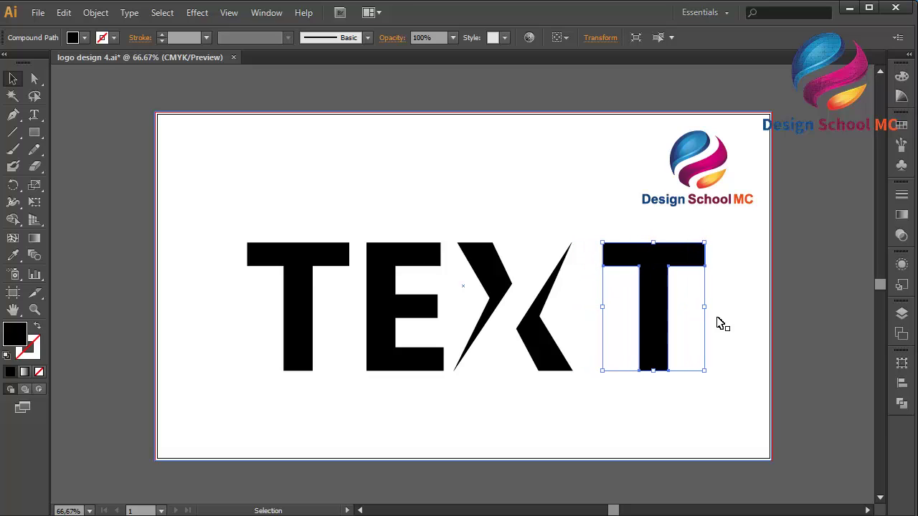
Nudge the grouped X slightly to the right to open a wider gap after the E.
{"action": "left_click", "coordinate": [539, 334]}
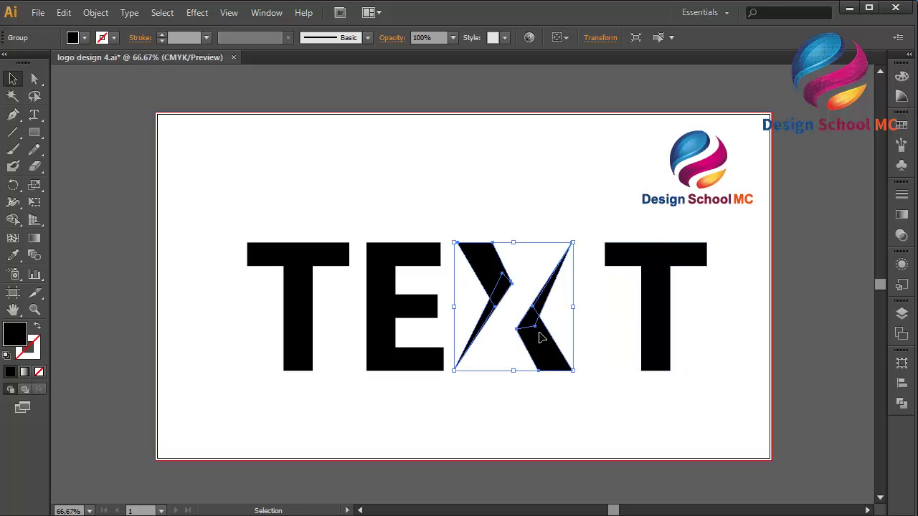
{"action": "key", "text": "Right"}
{"action": "key", "text": "Right"}
{"action": "key", "text": "Right"}
{"action": "key", "text": "Right"}
{"action": "key", "text": "Right"}
{"action": "key", "text": "Right"}
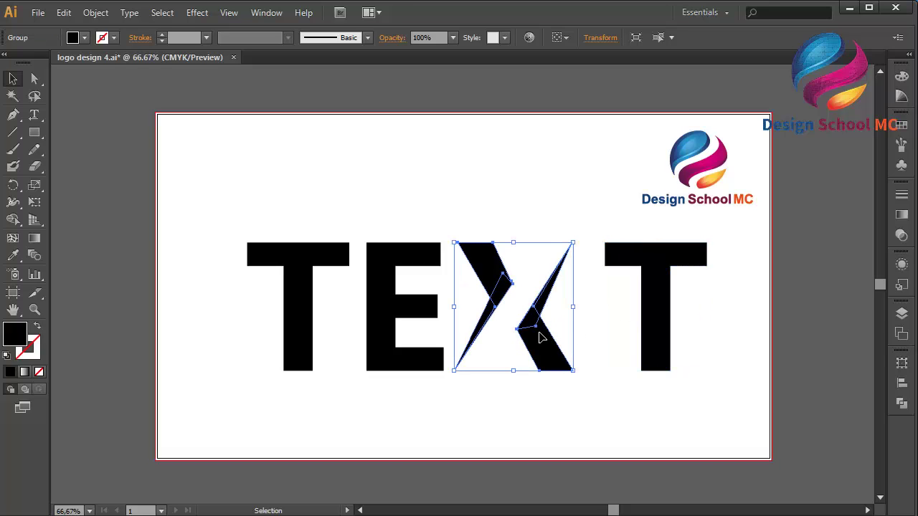
{"action": "key", "text": "Right"}
{"action": "key", "text": "Right"}
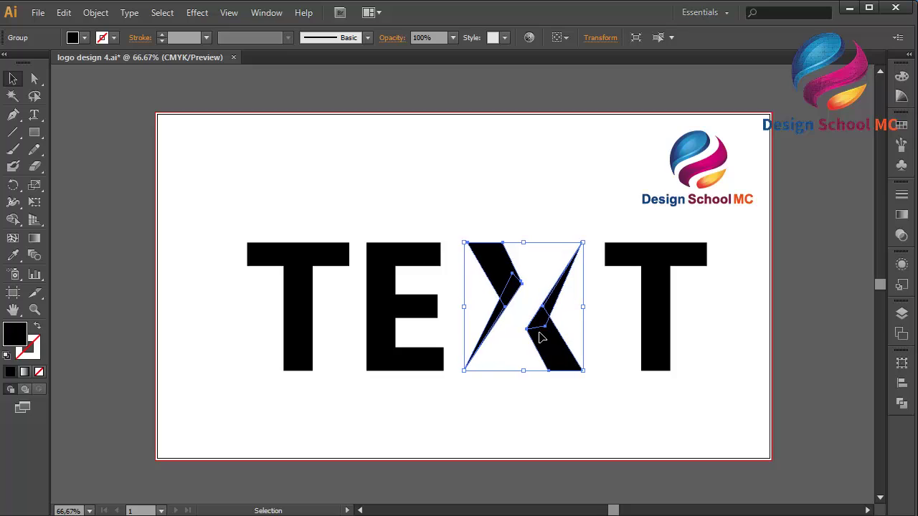
{"action": "key", "text": "Left"}
{"action": "key", "text": "Left"}
Nudge the last letter T back left closer to the X and deselect it.
{"action": "left_click", "coordinate": [658, 329]}
{"action": "key", "text": "Left"}
{"action": "key", "text": "Left"}
{"action": "key", "text": "Left"}
{"action": "key", "text": "Left"}
{"action": "key", "text": "Left"}
{"action": "key", "text": "Left"}
{"action": "key", "text": "Left"}
{"action": "key", "text": "Left"}
{"action": "key", "text": "Left"}
{"action": "key", "text": "Left"}
{"action": "key", "text": "Left"}
{"action": "key", "text": "Left"}
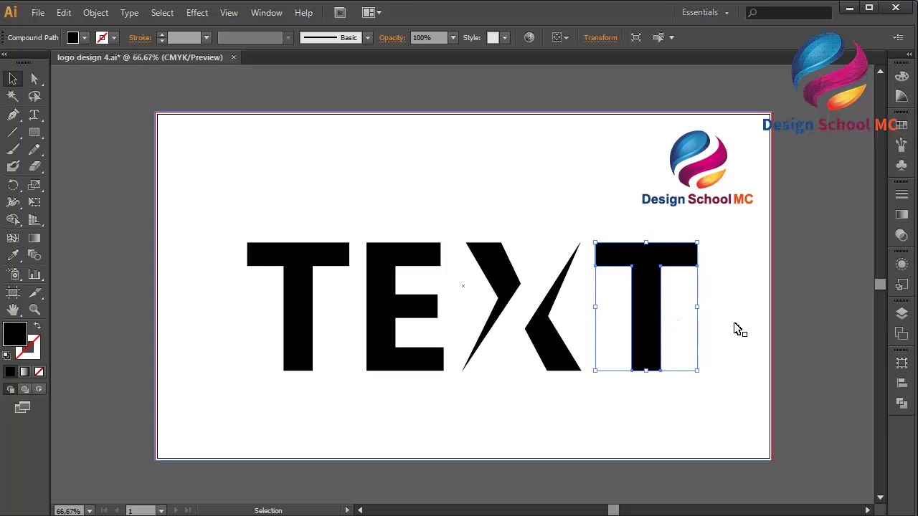
{"action": "left_click", "coordinate": [808, 342]}
Scale the X up proportionally to about 140% so it extends above and below the other letters, and shift it slightly left.
{"action": "left_click", "coordinate": [555, 324]}
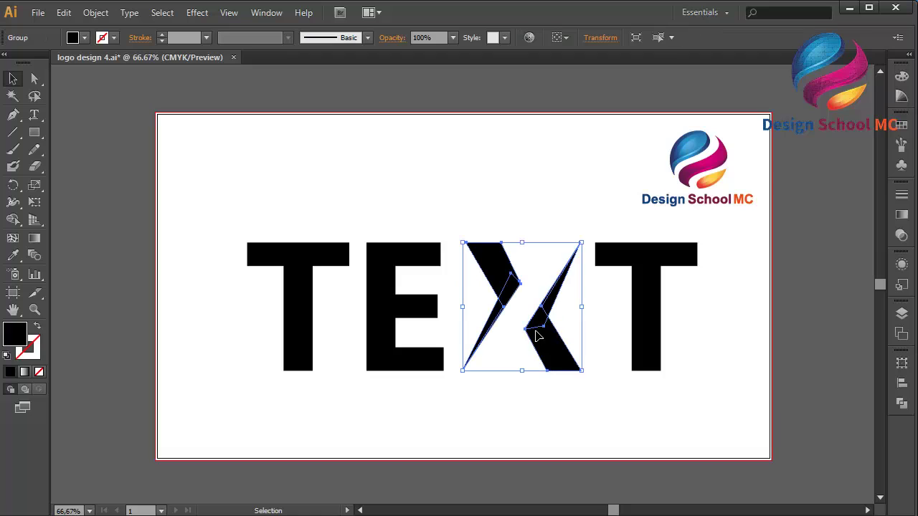
{"action": "left_click_drag", "start_coordinate": [581, 308], "coordinate": [631, 311]}
{"action": "left_click_drag", "start_coordinate": [571, 335], "coordinate": [557, 334]}
Nudge the last letter T right until it clears the enlarged X's upper right tip, and deselect it.
{"action": "left_click", "coordinate": [643, 340]}
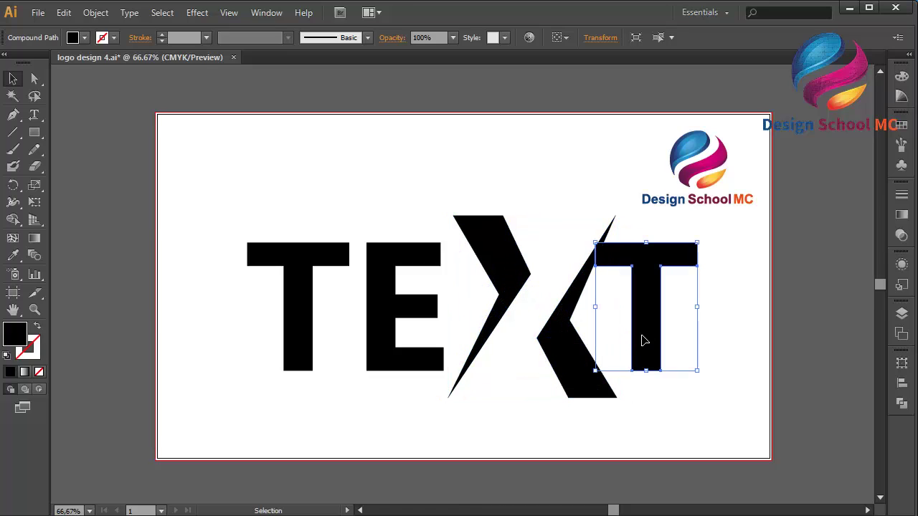
{"action": "key", "text": "Right"}
{"action": "key", "text": "Right"}
{"action": "key", "text": "Right"}
{"action": "key", "text": "Right"}
{"action": "key", "text": "Right"}
{"action": "key", "text": "Right"}
{"action": "key", "text": "Right"}
{"action": "key", "text": "Right"}
{"action": "key", "text": "Right"}
{"action": "key", "text": "Right"}
{"action": "key", "text": "Right"}
{"action": "key", "text": "Right"}
{"action": "key", "text": "Right"}
{"action": "key", "text": "Right"}
{"action": "key", "text": "Right"}
{"action": "key", "text": "Right"}
{"action": "key", "text": "Right"}
{"action": "key", "text": "Right"}
{"action": "key", "text": "Right"}
{"action": "key", "text": "Right"}
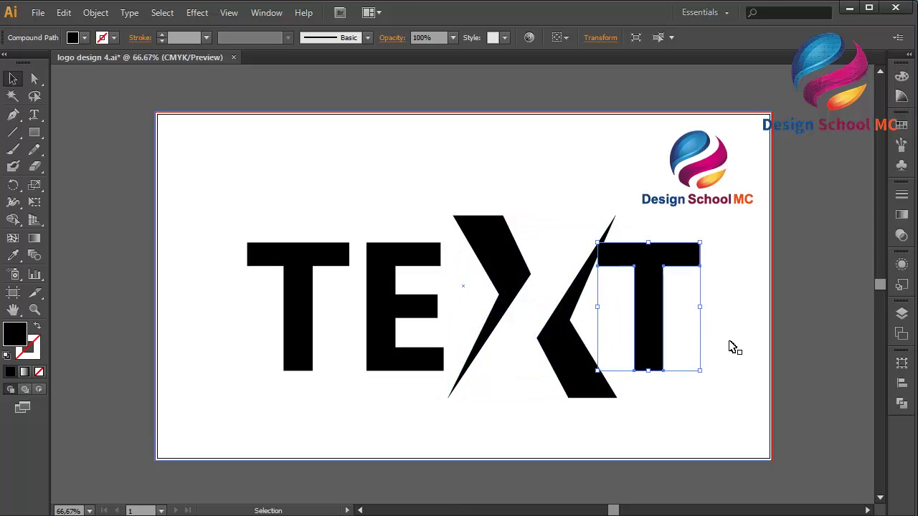
{"action": "key", "text": "Right"}
{"action": "key", "text": "Right"}
{"action": "key", "text": "Right"}
{"action": "key", "text": "Right"}
{"action": "key", "text": "Right"}
{"action": "key", "text": "Right"}
{"action": "key", "text": "Right"}
{"action": "key", "text": "Right"}
{"action": "key", "text": "Right"}
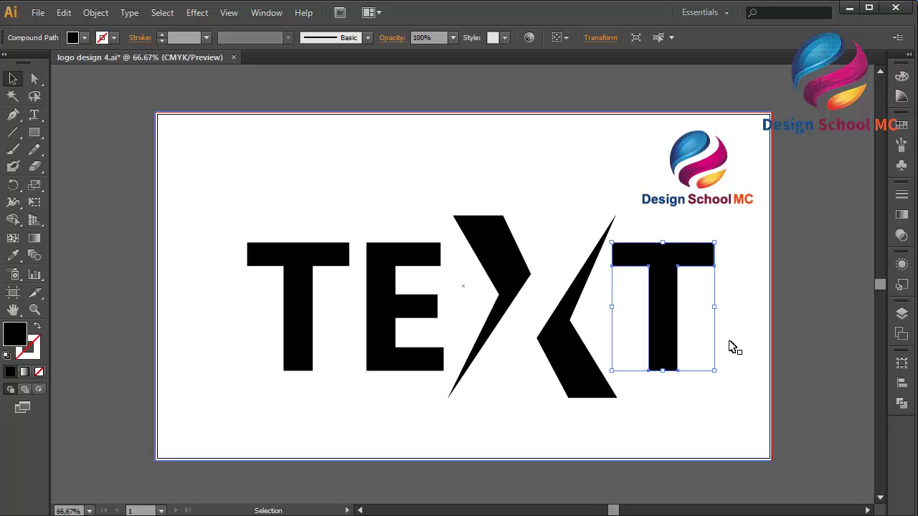
{"action": "key", "text": "Right"}
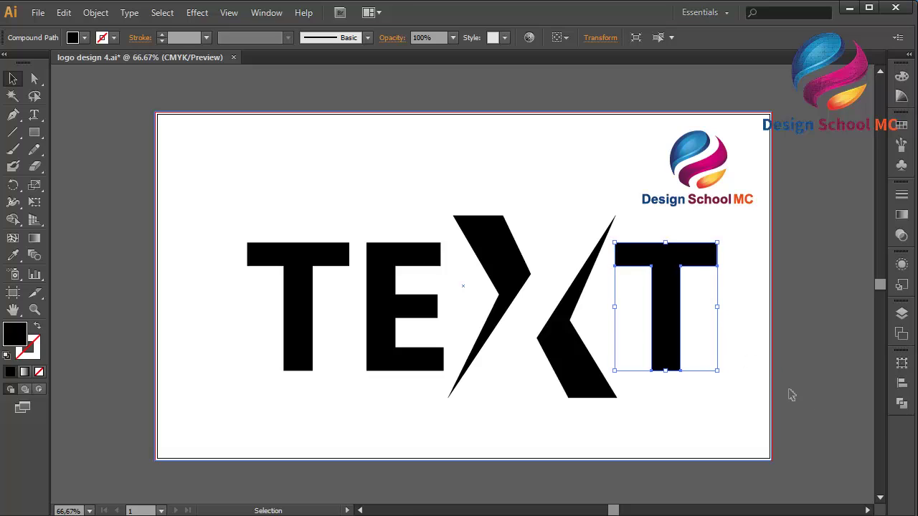
{"action": "left_click", "coordinate": [817, 414]}
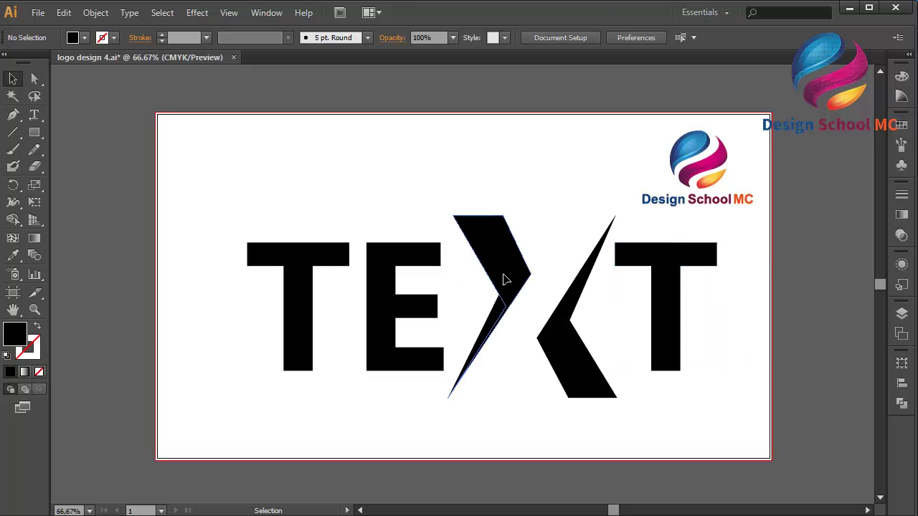
Fill the X with a crimson swatch and darken its fill colour to 890739.
{"action": "left_click", "coordinate": [506, 281]}
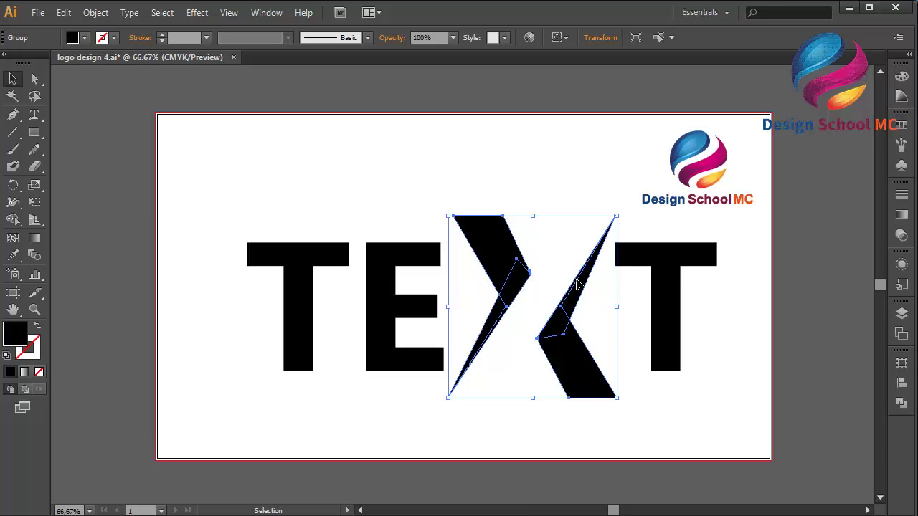
{"action": "left_click", "coordinate": [903, 126]}
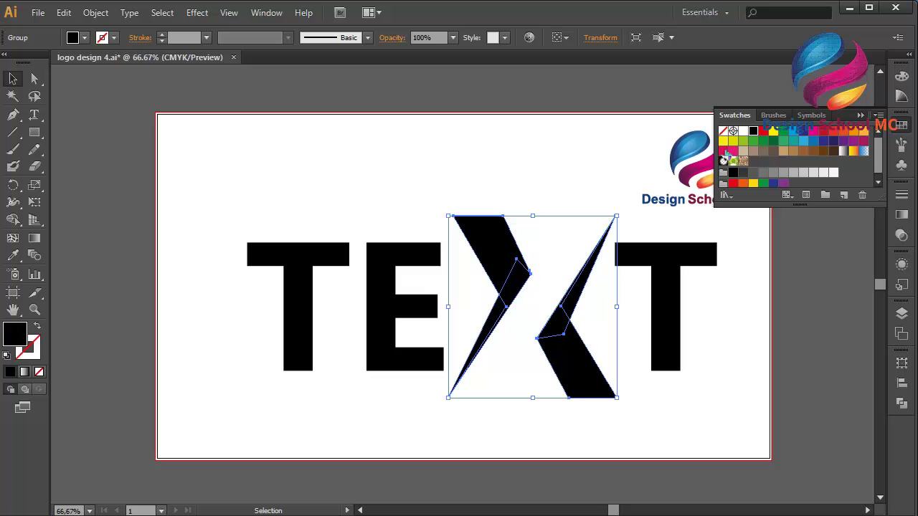
{"action": "left_click", "coordinate": [723, 151]}
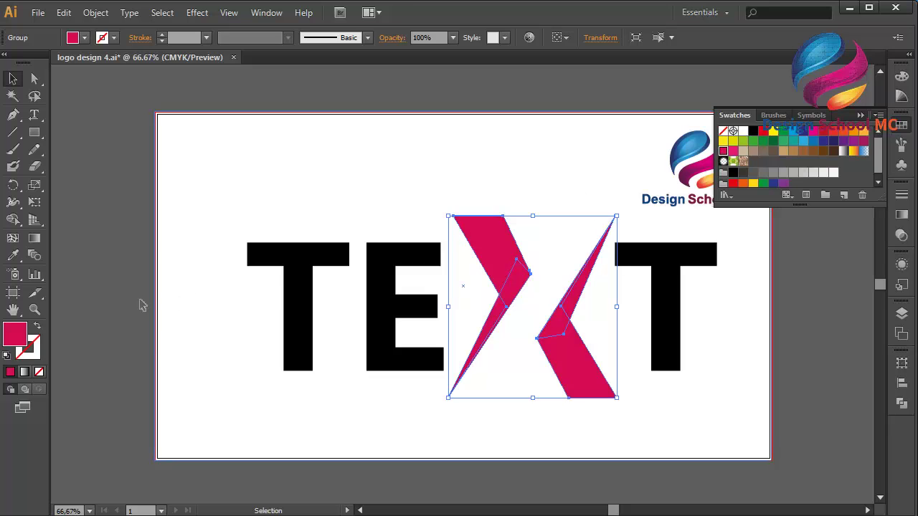
{"action": "double_click", "coordinate": [13, 334]}
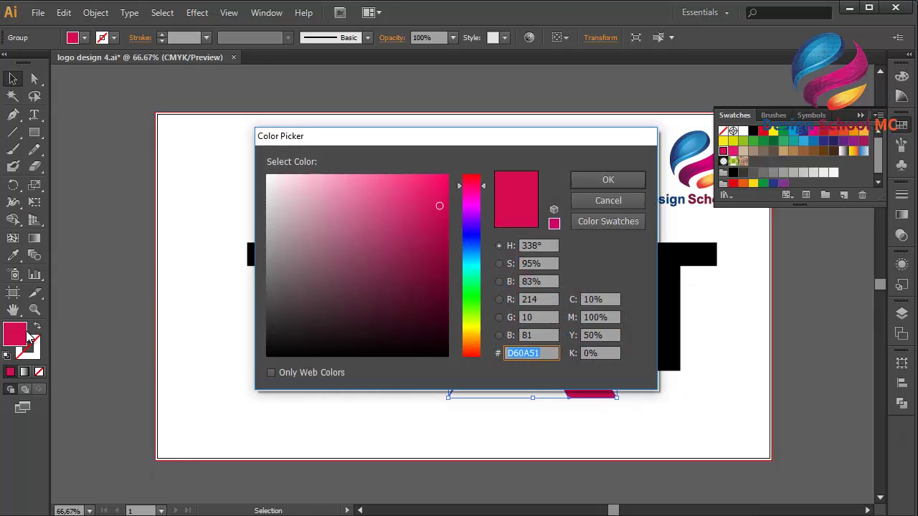
{"action": "left_click_drag", "start_coordinate": [438, 254], "coordinate": [440, 257]}
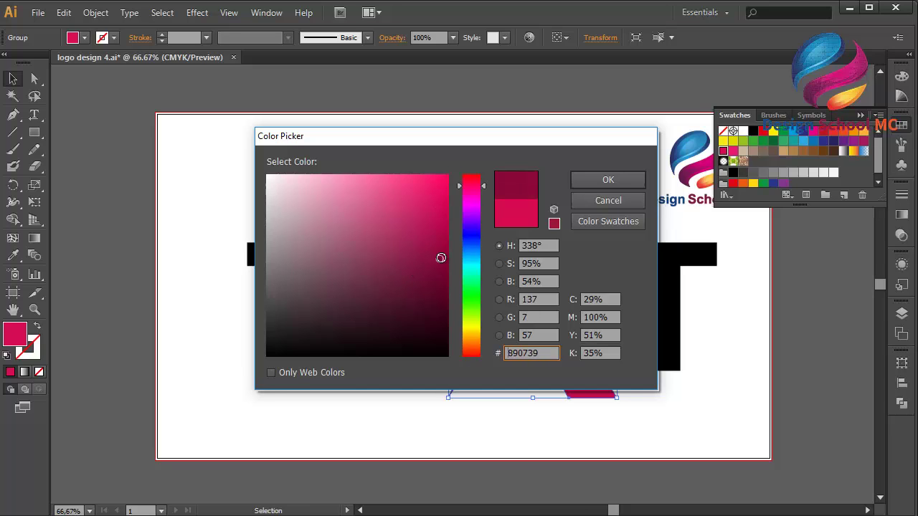
{"action": "double_click", "coordinate": [544, 353]}
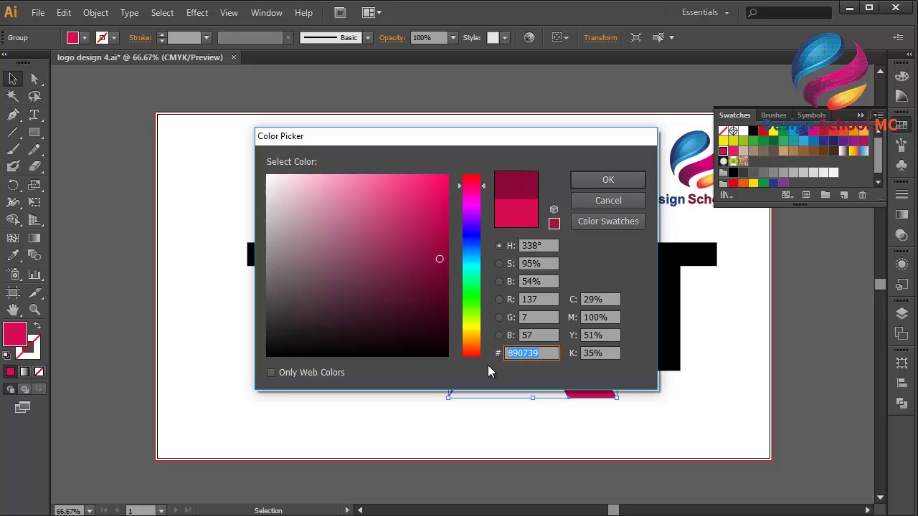
{"action": "left_click", "coordinate": [582, 179]}
Select the letters T, E and T on both sides of the X together.
{"action": "left_click", "coordinate": [660, 263]}
{"action": "left_click", "coordinate": [414, 304], "text": "shift"}
{"action": "left_click", "coordinate": [303, 308], "text": "shift"}
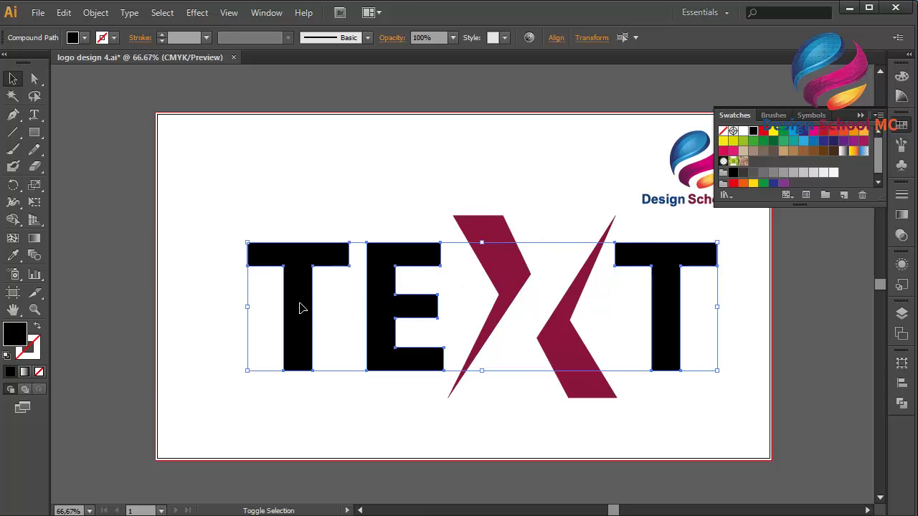
Try a dark red fill of 6D0000 on the selected letters T, E and T.
{"action": "double_click", "coordinate": [16, 335]}
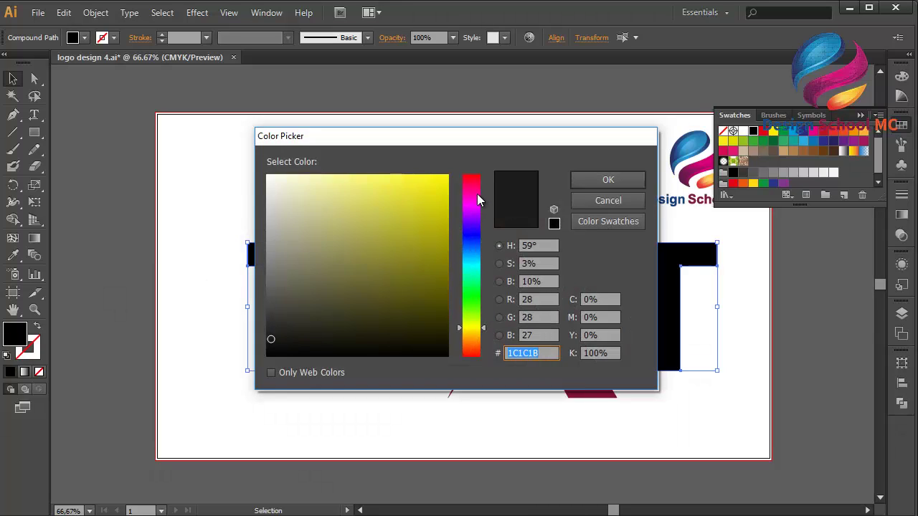
{"action": "left_click_drag", "start_coordinate": [478, 201], "coordinate": [479, 177]}
{"action": "left_click_drag", "start_coordinate": [430, 269], "coordinate": [457, 283]}
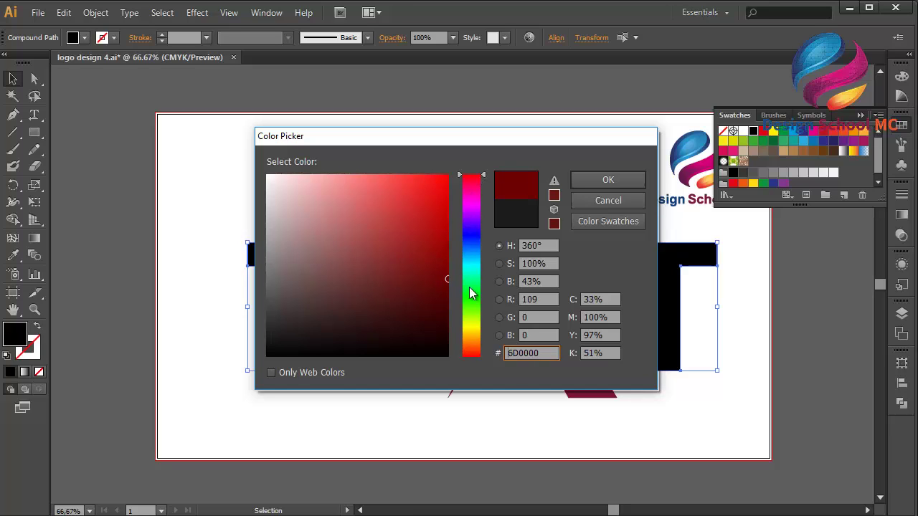
{"action": "left_click", "coordinate": [544, 351]}
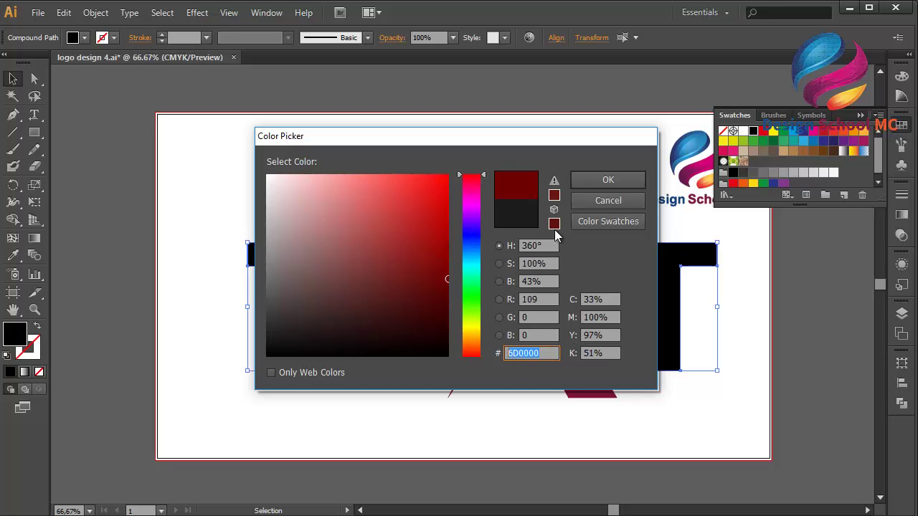
{"action": "left_click", "coordinate": [602, 180]}
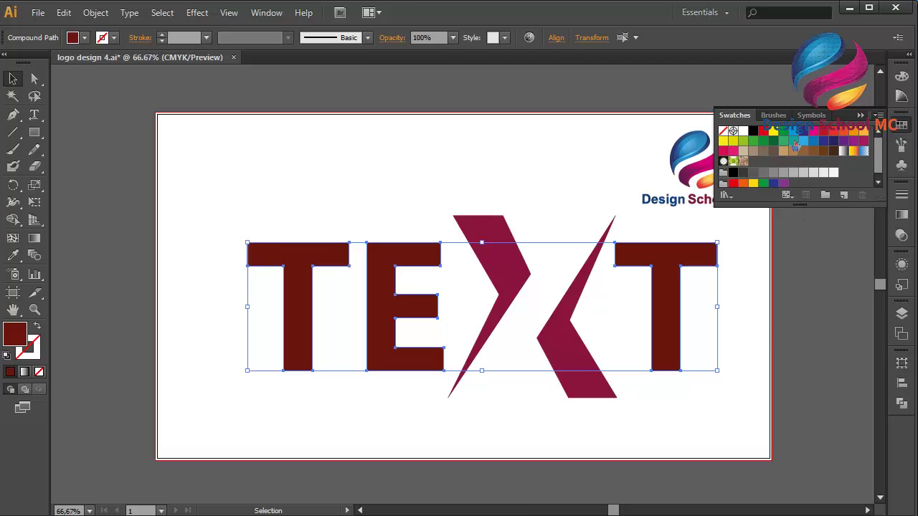
Fill the selected letters T, E and T with a blue swatch, darken it to navy, and close the swatches.
{"action": "left_click", "coordinate": [814, 142]}
{"action": "left_click", "coordinate": [823, 141]}
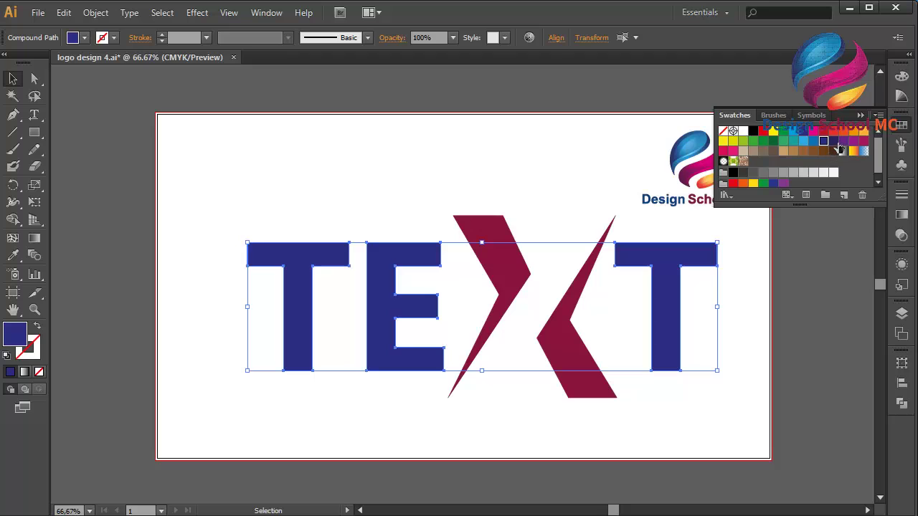
{"action": "double_click", "coordinate": [16, 334]}
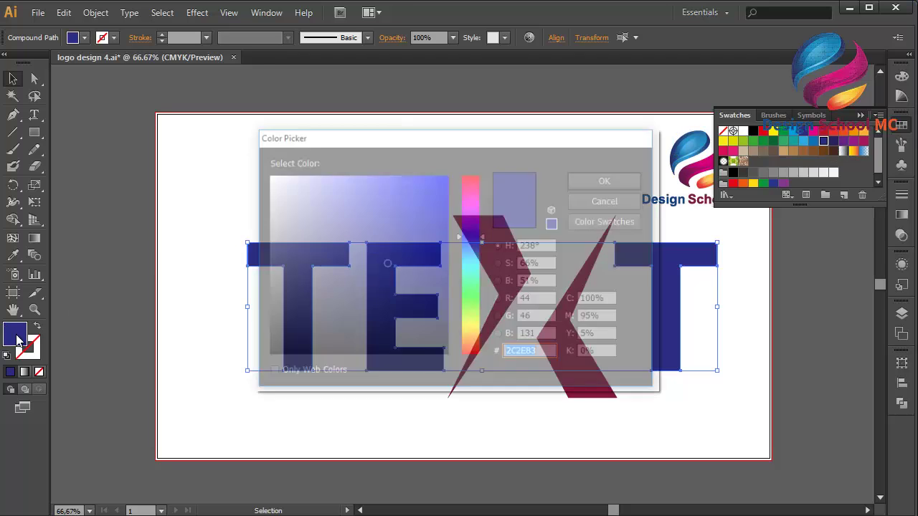
{"action": "left_click_drag", "start_coordinate": [411, 270], "coordinate": [421, 286]}
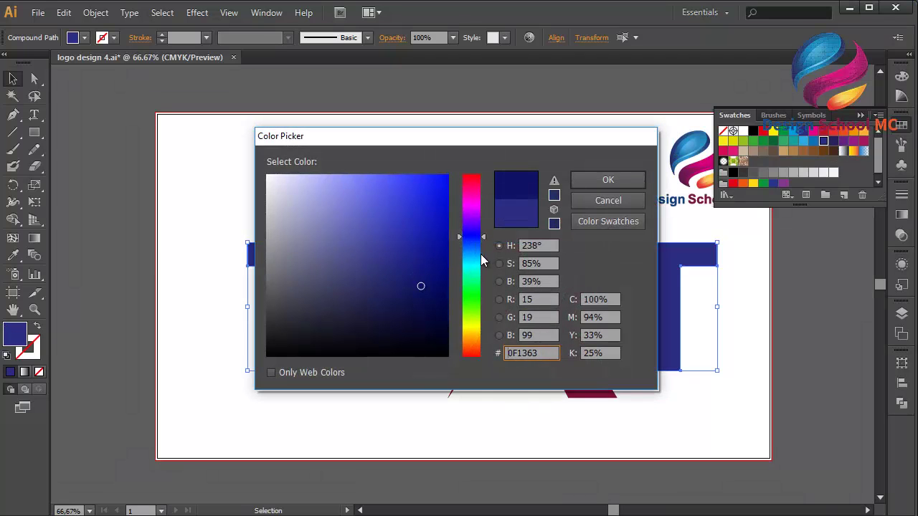
{"action": "left_click_drag", "start_coordinate": [476, 247], "coordinate": [476, 246]}
{"action": "left_click", "coordinate": [636, 179]}
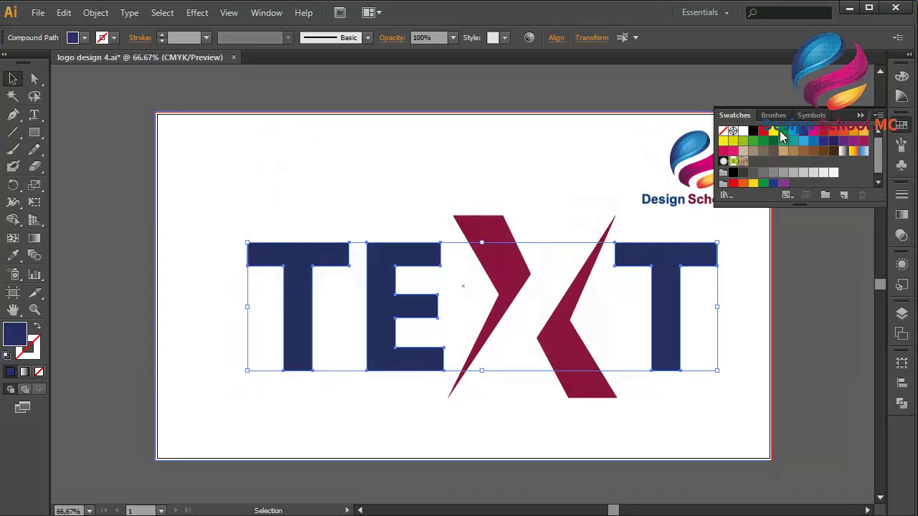
{"action": "left_click", "coordinate": [860, 116]}
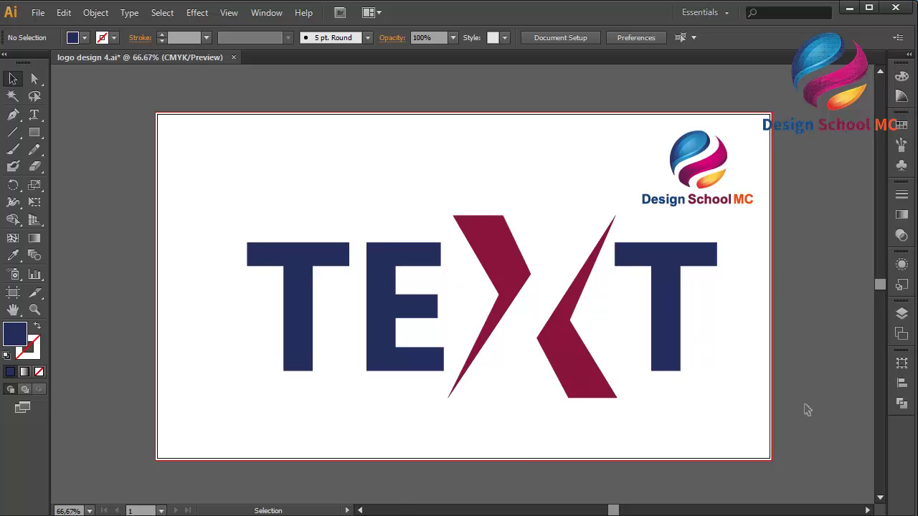
Inspect the fill colour codes of the first letter T and the X, copying the T's hex code.
{"action": "left_click", "coordinate": [558, 367]}
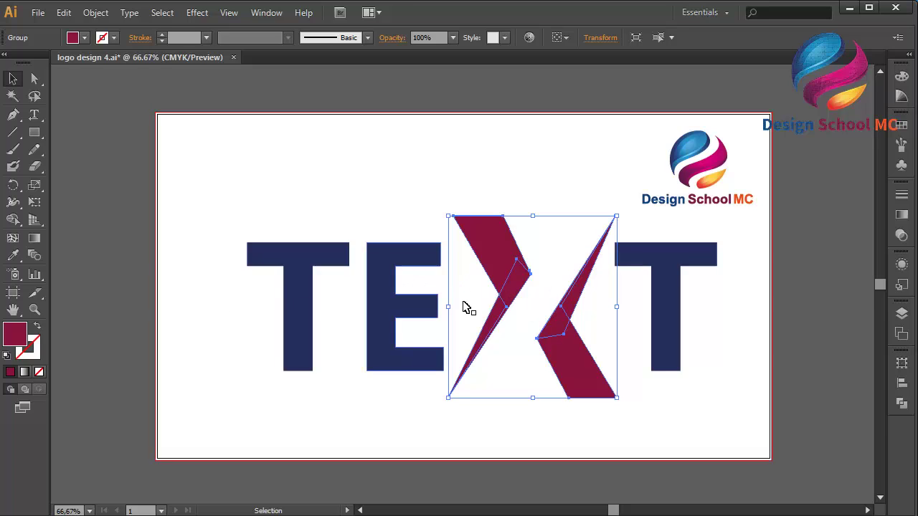
{"action": "left_click", "coordinate": [313, 259]}
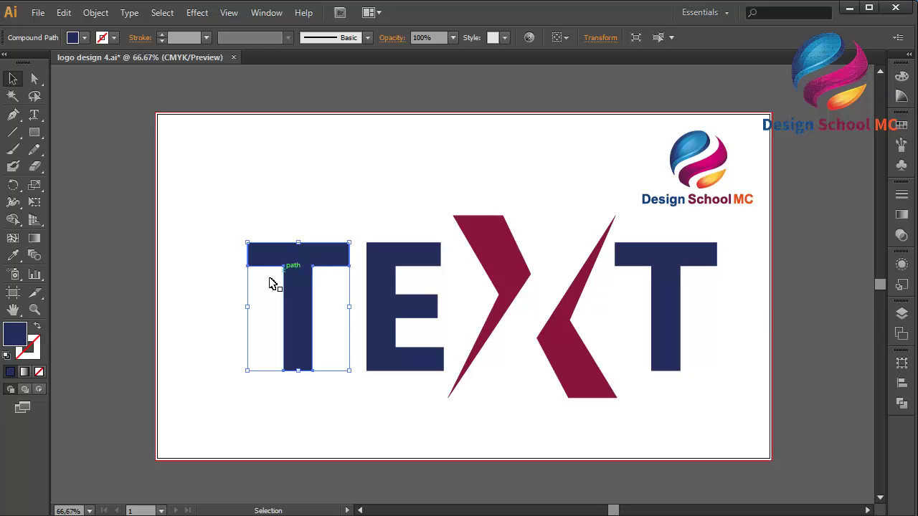
{"action": "double_click", "coordinate": [22, 340]}
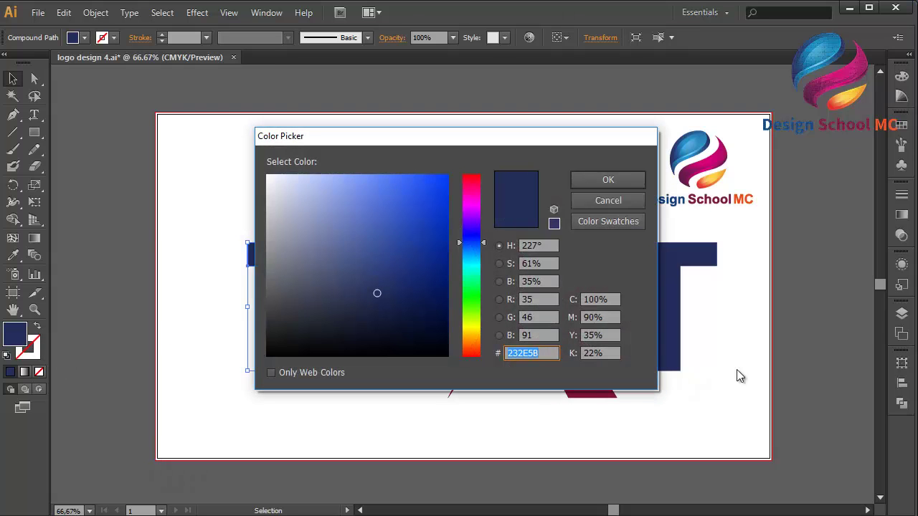
{"action": "right_click", "coordinate": [545, 356]}
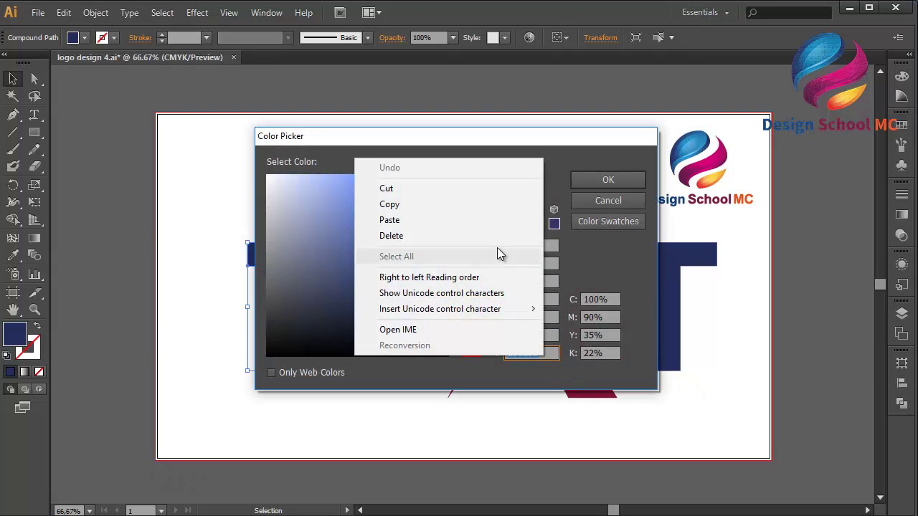
{"action": "left_click", "coordinate": [473, 205]}
{"action": "left_click", "coordinate": [577, 181]}
{"action": "left_click", "coordinate": [559, 327]}
{"action": "double_click", "coordinate": [21, 337]}
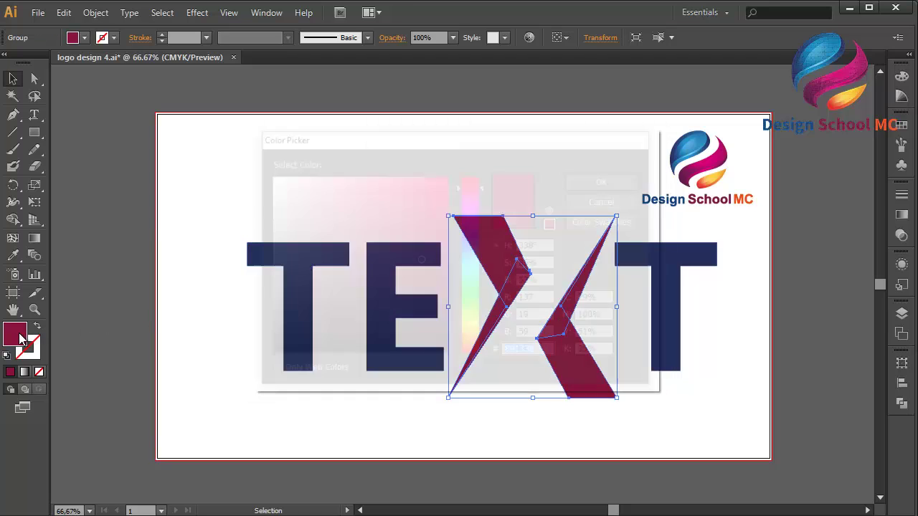
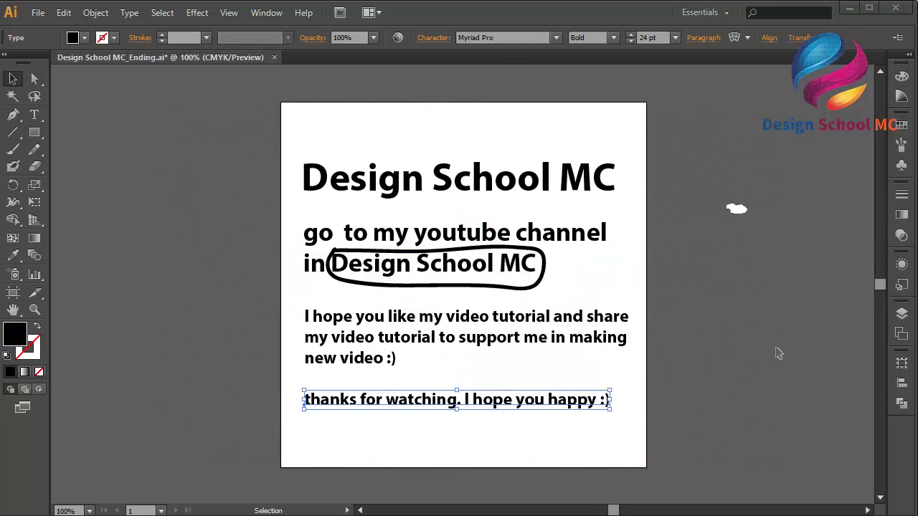
Fill the large heading Design School MC in the ending document with dark red 990000.
{"action": "left_click", "coordinate": [484, 181]}
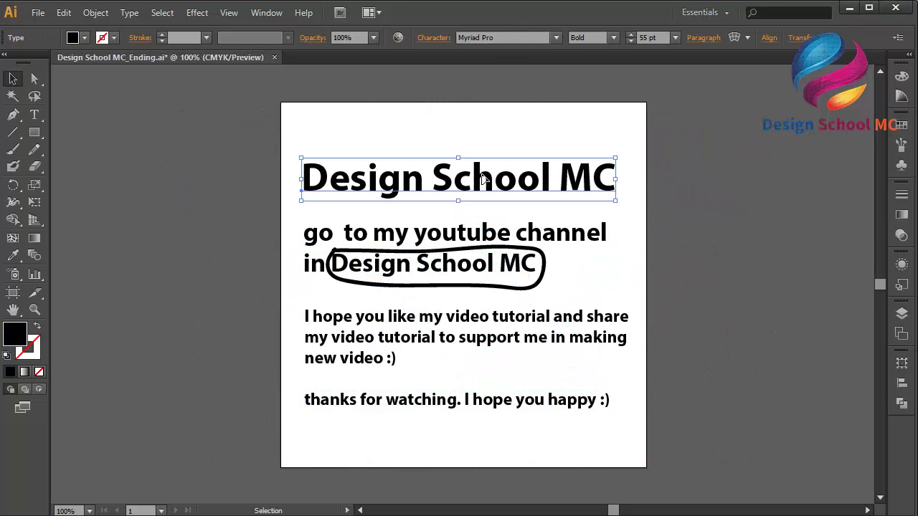
{"action": "left_click", "coordinate": [901, 125]}
{"action": "left_click", "coordinate": [857, 116]}
{"action": "double_click", "coordinate": [23, 334]}
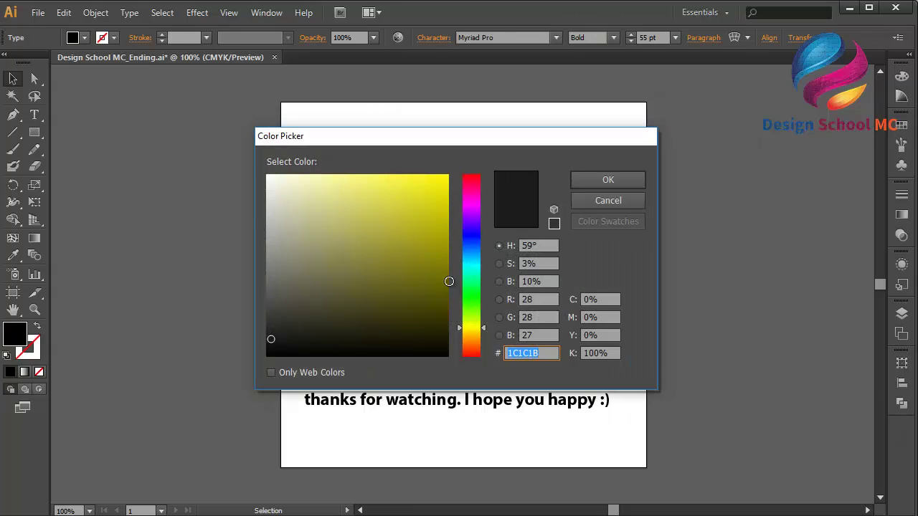
{"action": "left_click_drag", "start_coordinate": [430, 267], "coordinate": [494, 164]}
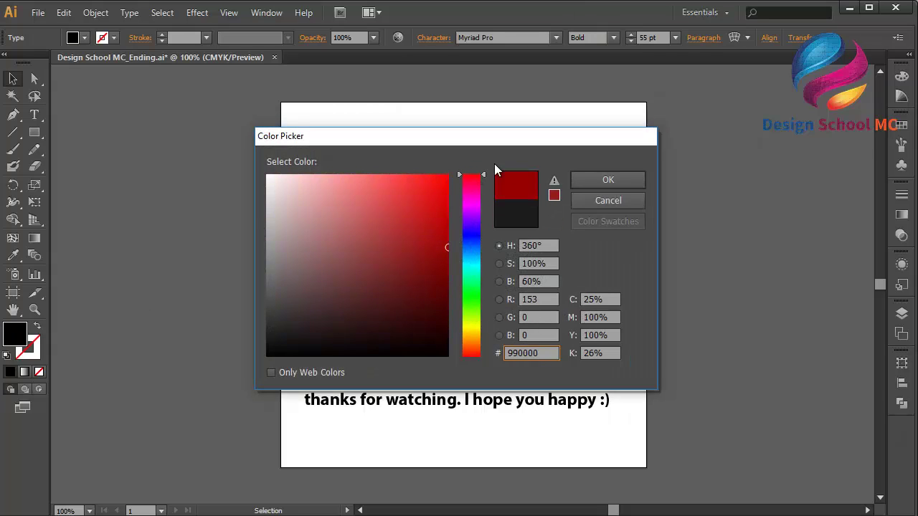
{"action": "left_click", "coordinate": [584, 181]}
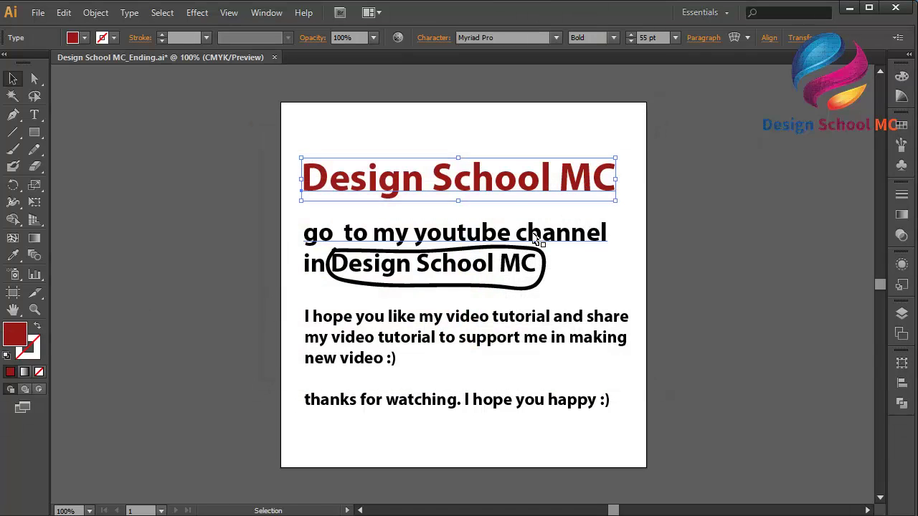
Try a dark red fill of 9B0000 on the circled words Design School MC in the second text block.
{"action": "left_click", "coordinate": [535, 237]}
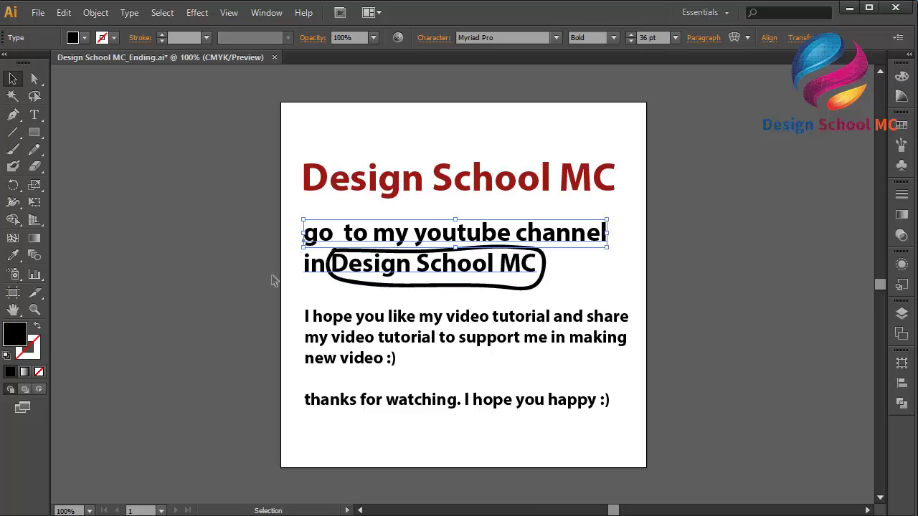
{"action": "double_click", "coordinate": [337, 262]}
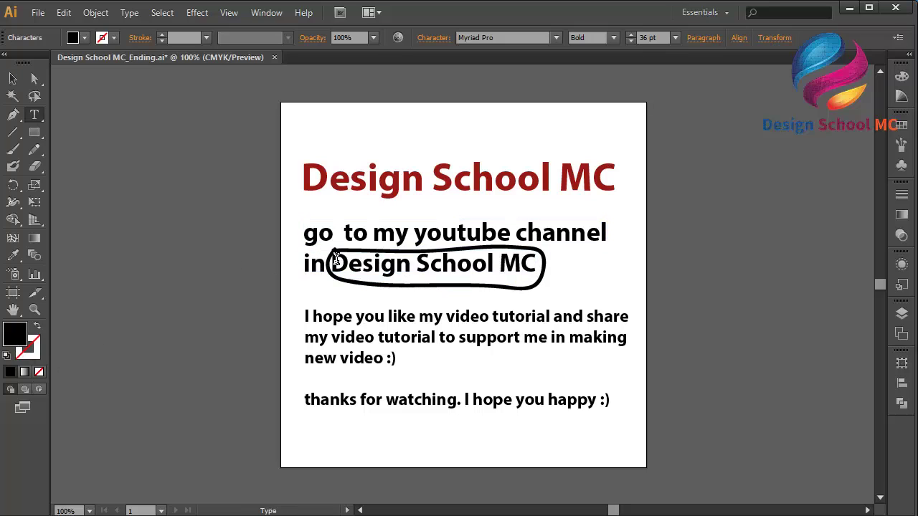
{"action": "left_click_drag", "start_coordinate": [333, 262], "coordinate": [538, 264]}
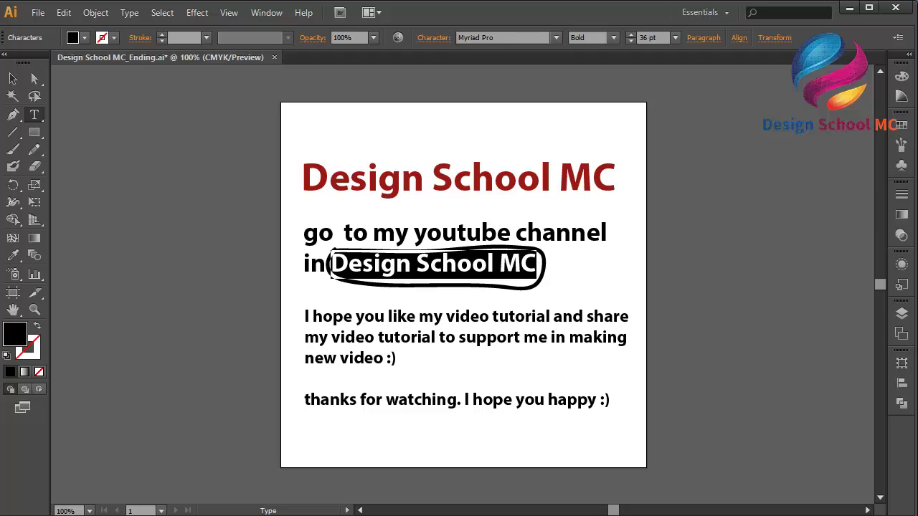
{"action": "double_click", "coordinate": [21, 343]}
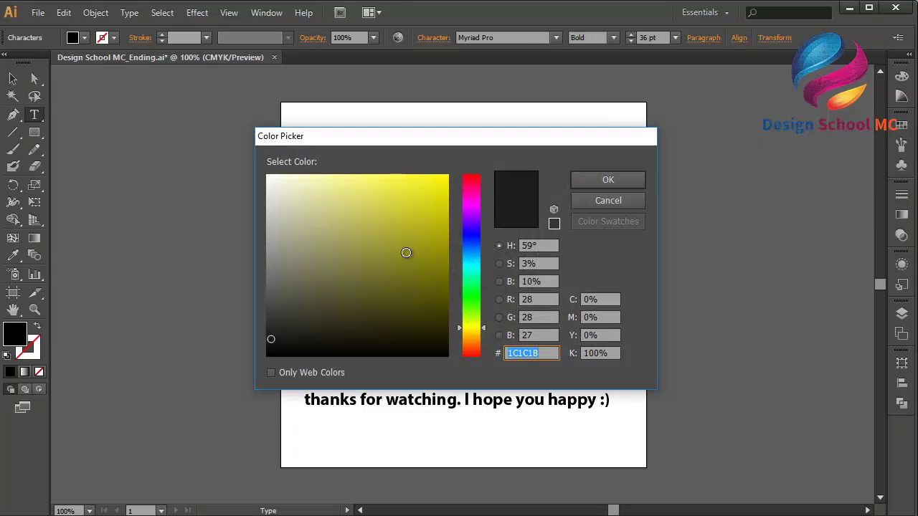
{"action": "left_click_drag", "start_coordinate": [405, 254], "coordinate": [475, 143]}
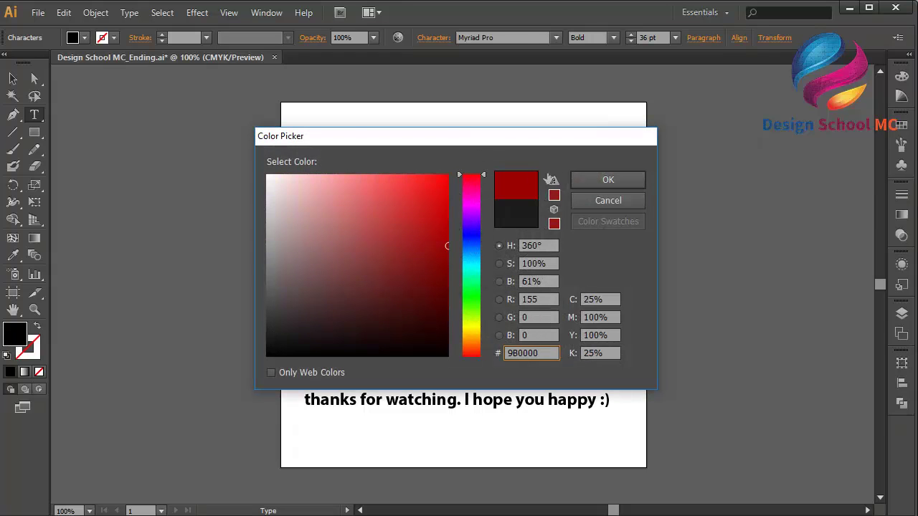
{"action": "left_click", "coordinate": [608, 181]}
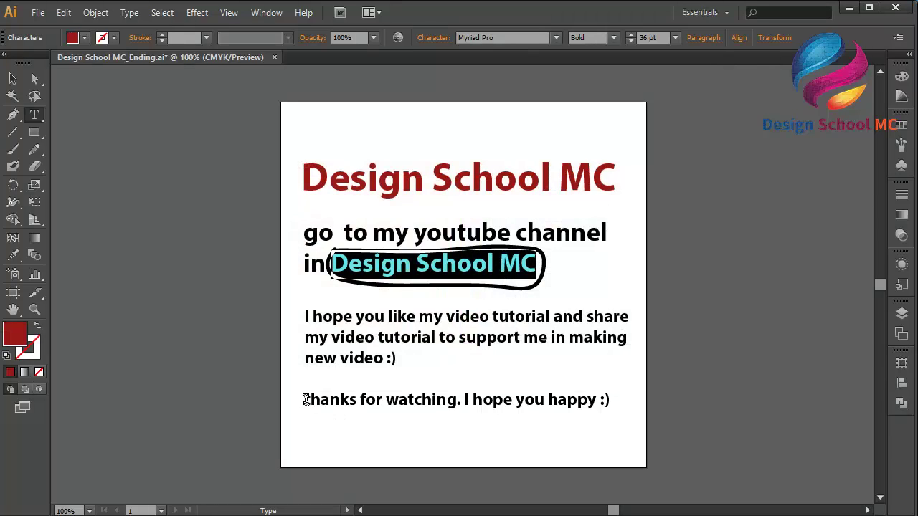
Undo the dark red fill on the circled words Design School MC.
{"action": "left_click", "coordinate": [367, 319]}
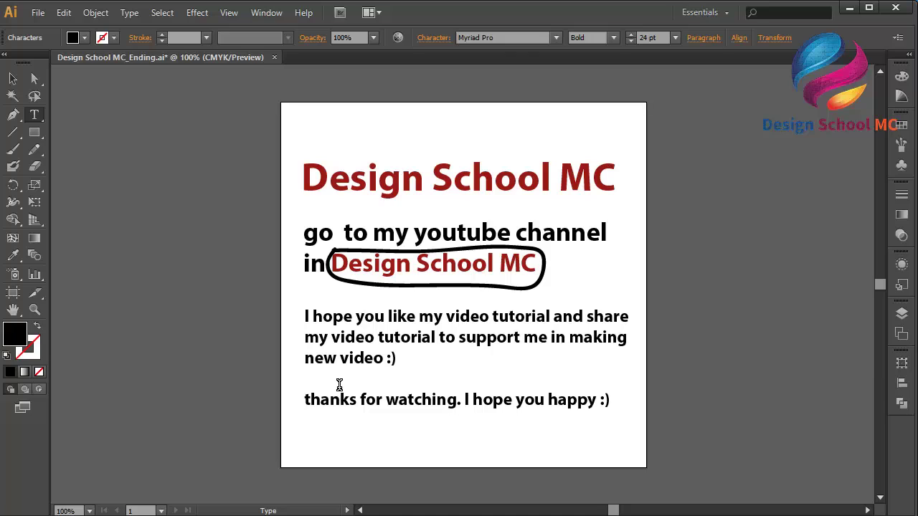
{"action": "left_click_drag", "start_coordinate": [306, 400], "coordinate": [661, 387]}
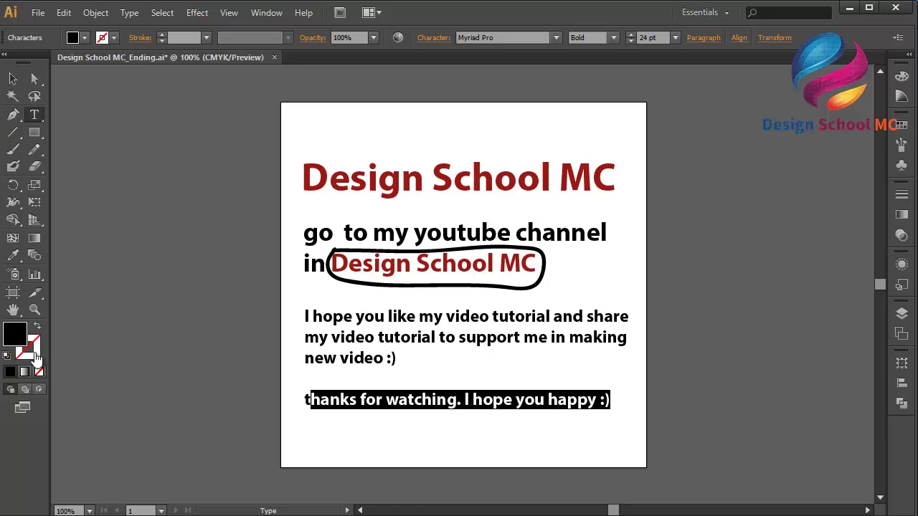
{"action": "left_click", "coordinate": [373, 473], "text": "ctrl"}
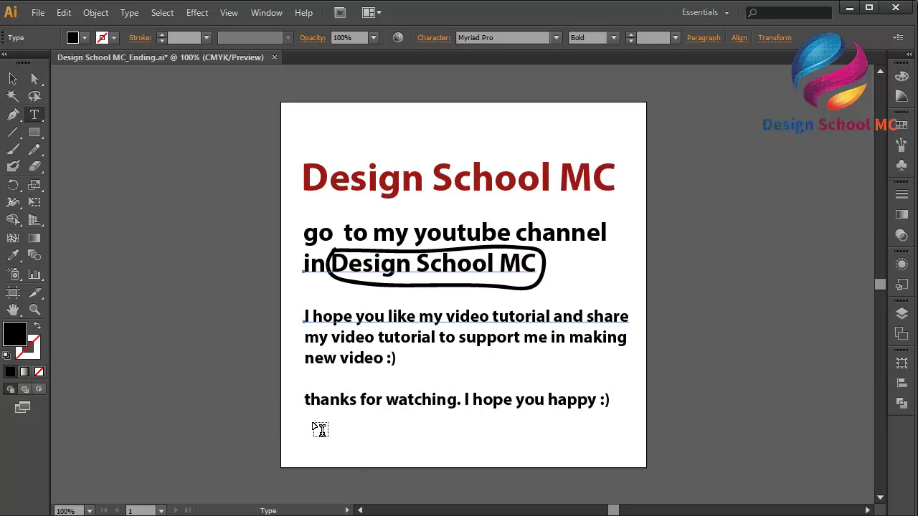
Select the whole line "thanks for watching. I hope you happy :)" and fill it with dark green.
{"action": "left_click_drag", "start_coordinate": [305, 400], "coordinate": [623, 408]}
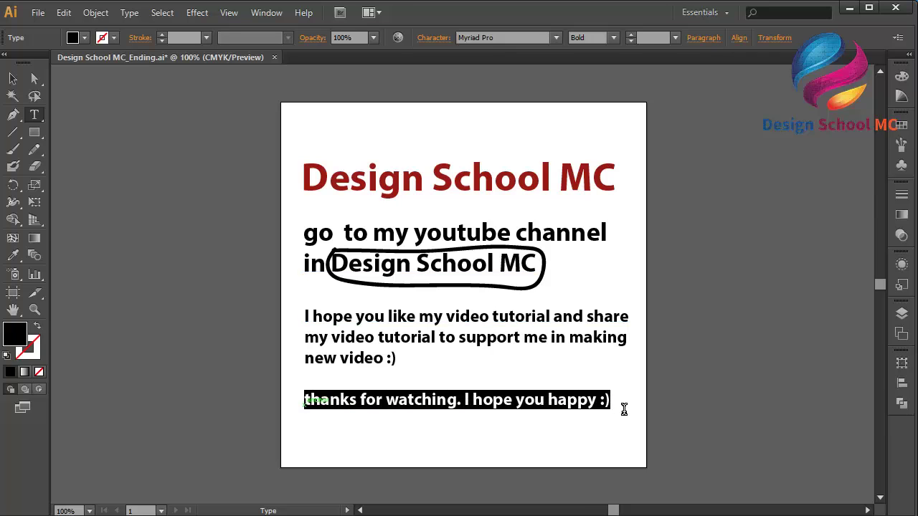
{"action": "double_click", "coordinate": [18, 341]}
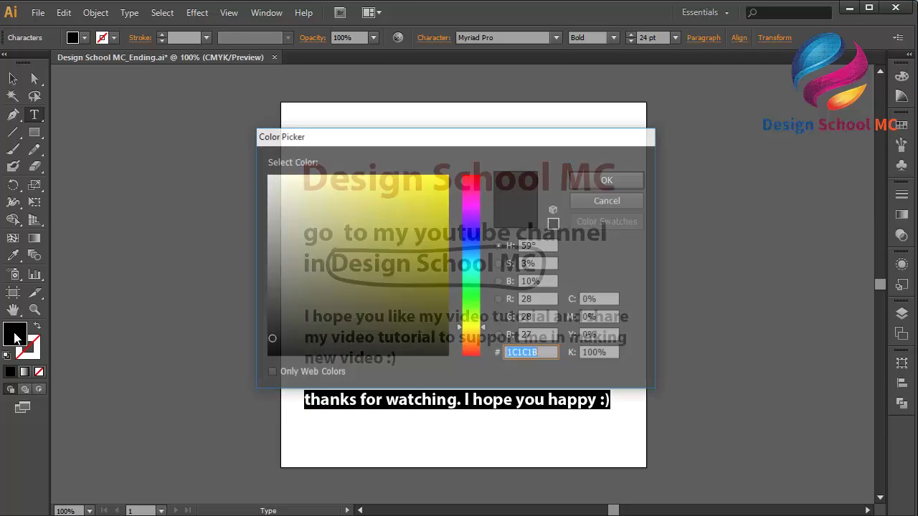
{"action": "left_click", "coordinate": [446, 274]}
{"action": "left_click_drag", "start_coordinate": [474, 326], "coordinate": [475, 301]}
{"action": "left_click", "coordinate": [624, 179]}
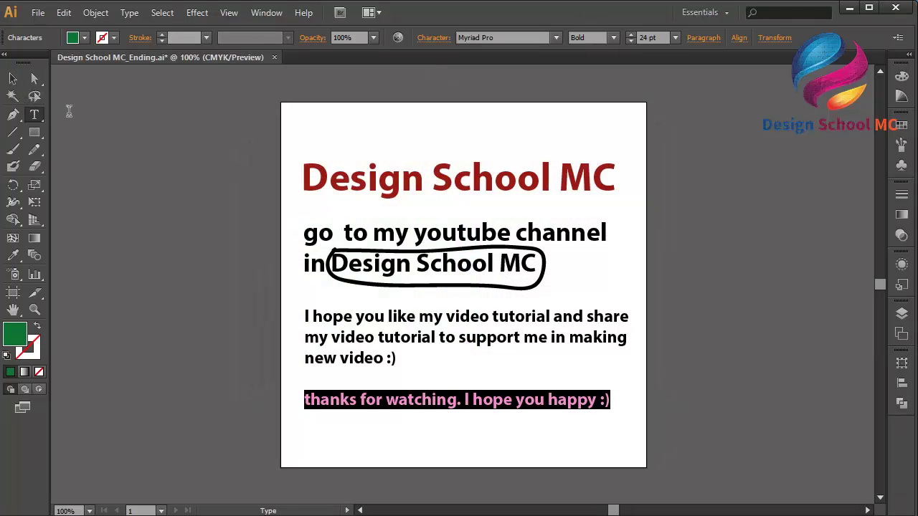
{"action": "key", "text": "shift+Left"}
{"action": "key", "text": "shift+Left"}
{"action": "key", "text": "shift+Left"}
{"action": "key", "text": "shift+Left"}
{"action": "key", "text": "shift+Left"}
{"action": "key", "text": "shift+Left"}
{"action": "key", "text": "shift+Left"}
{"action": "key", "text": "shift+Left"}
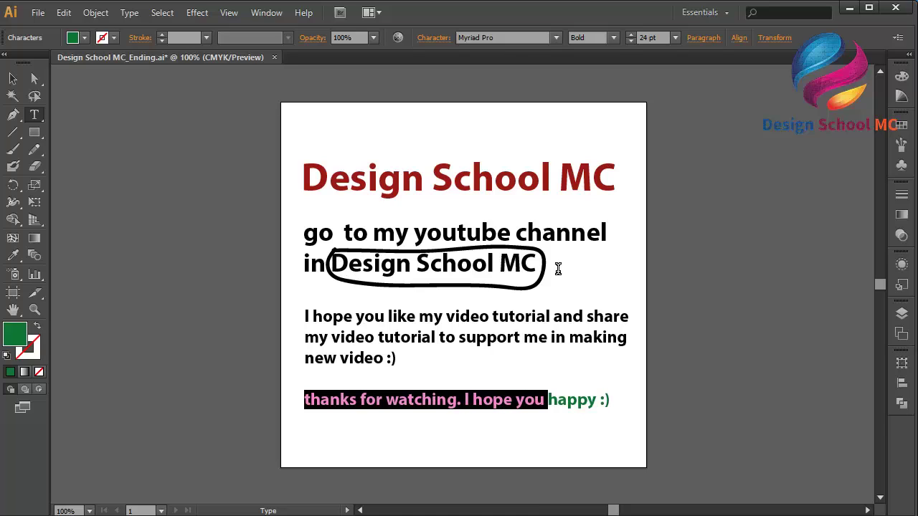
{"action": "key", "text": "shift+Right"}
Fill the circled words Design School MC with dark red 720000 and deselect the text.
{"action": "left_click", "coordinate": [526, 262]}
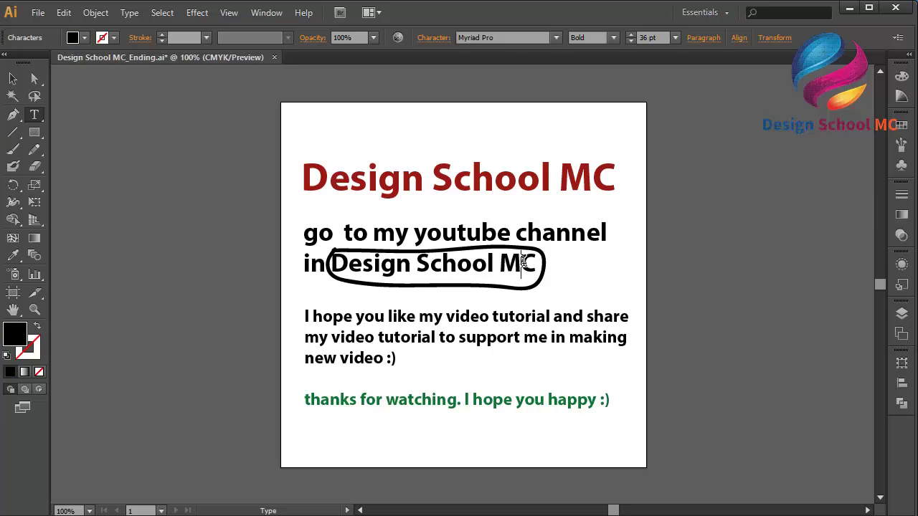
{"action": "left_click_drag", "start_coordinate": [522, 263], "coordinate": [333, 263]}
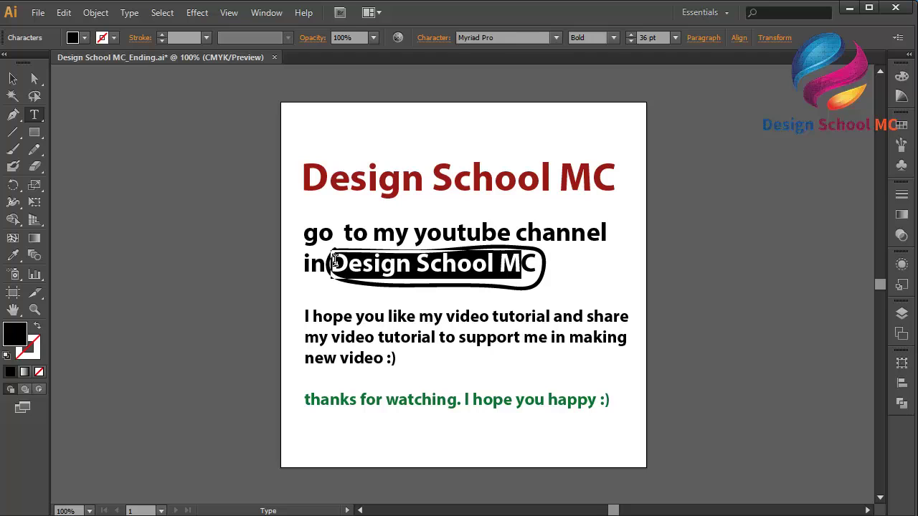
{"action": "double_click", "coordinate": [14, 333]}
{"action": "type", "text": "720000"}
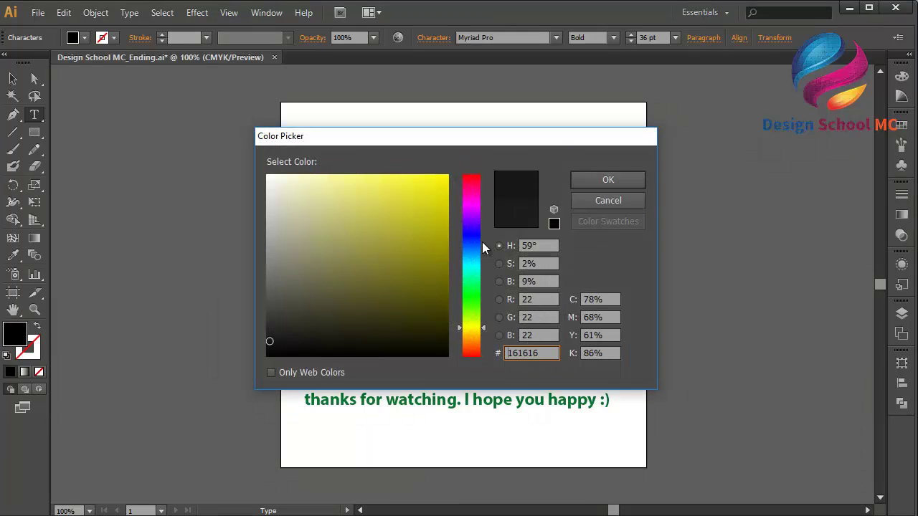
{"action": "left_click", "coordinate": [607, 180]}
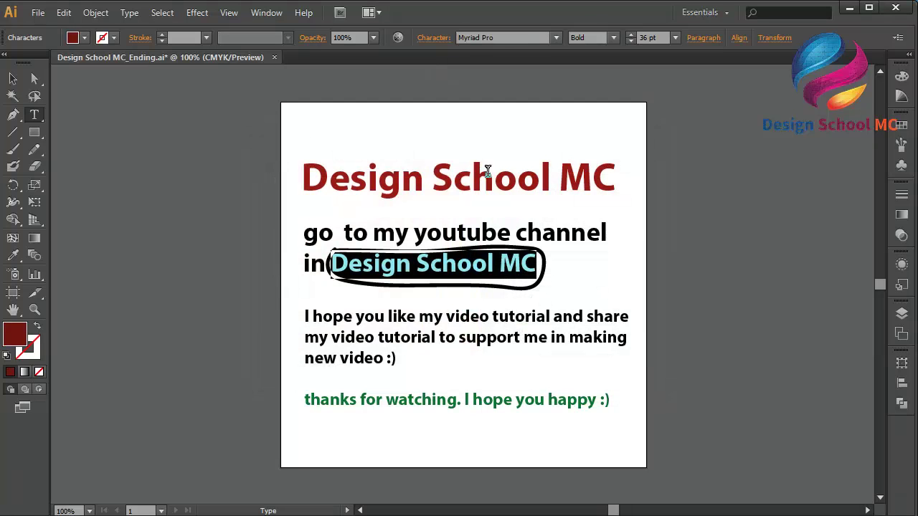
{"action": "left_click", "coordinate": [14, 80]}
{"action": "left_click", "coordinate": [158, 162]}
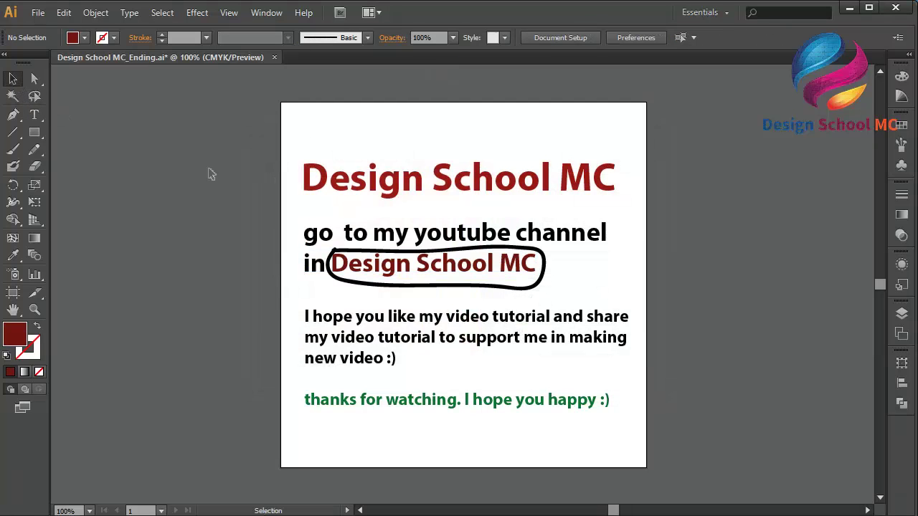